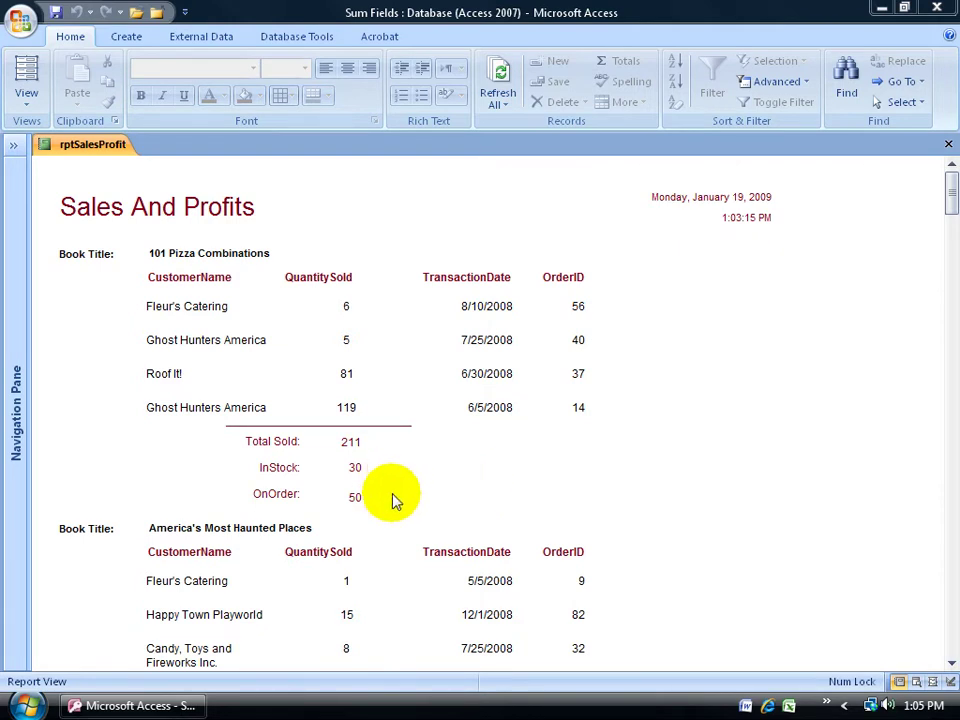
# - Open the rptSalesProfit report in Design View from its document tab's shortcut menu
pyautogui.rightClick(94, 146)
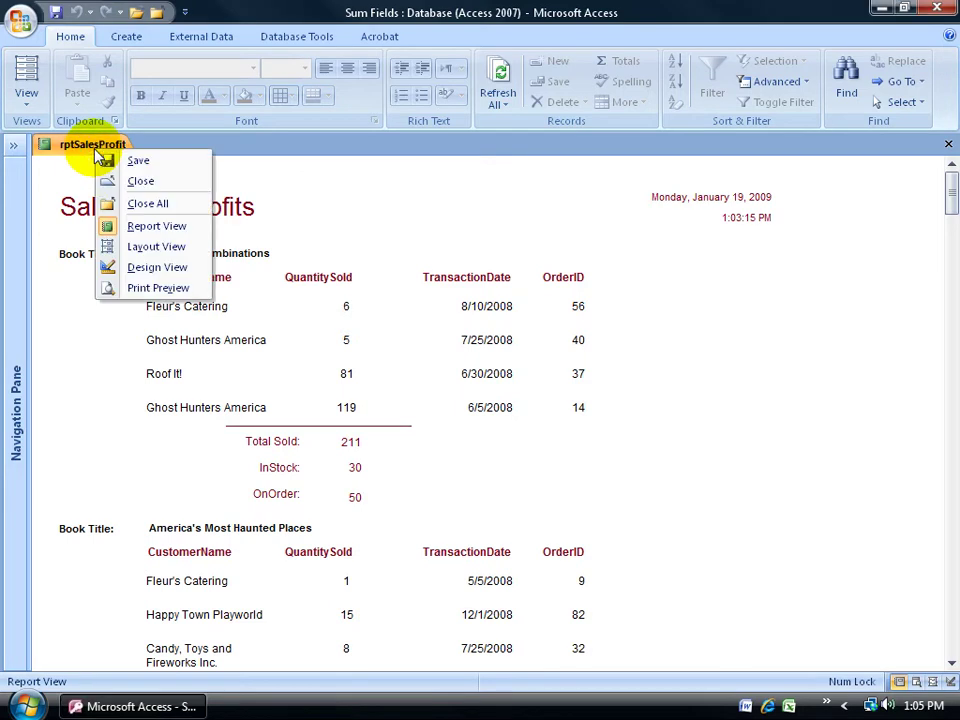
pyautogui.click(133, 267)
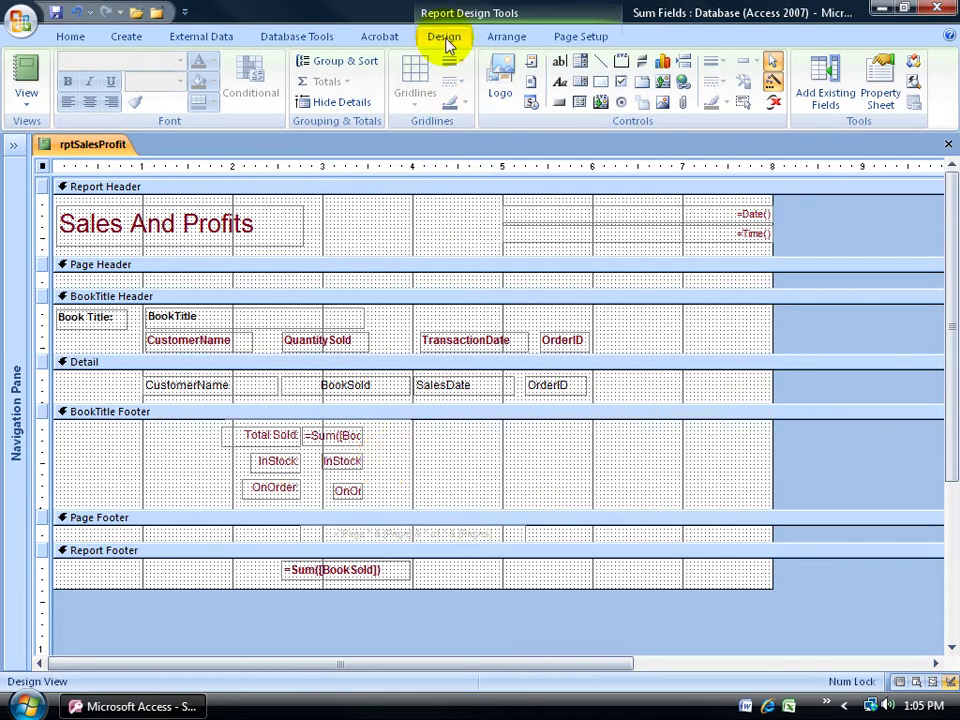
# - Place an unbound text box in the BookTitle Footer to the right of the InStock total
pyautogui.click(560, 63)
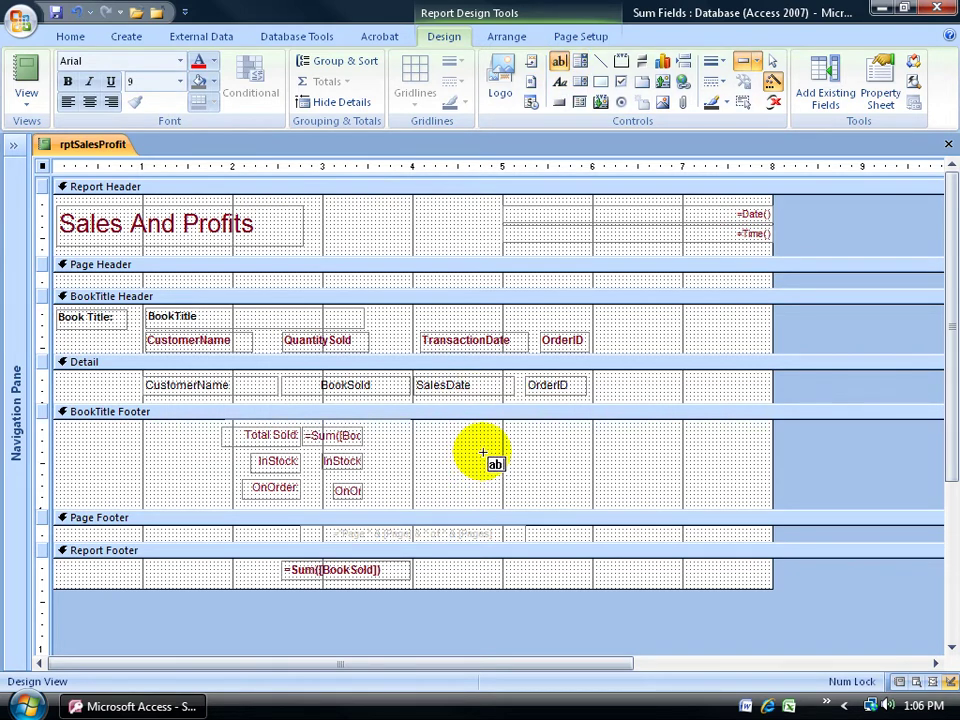
pyautogui.click(483, 453)
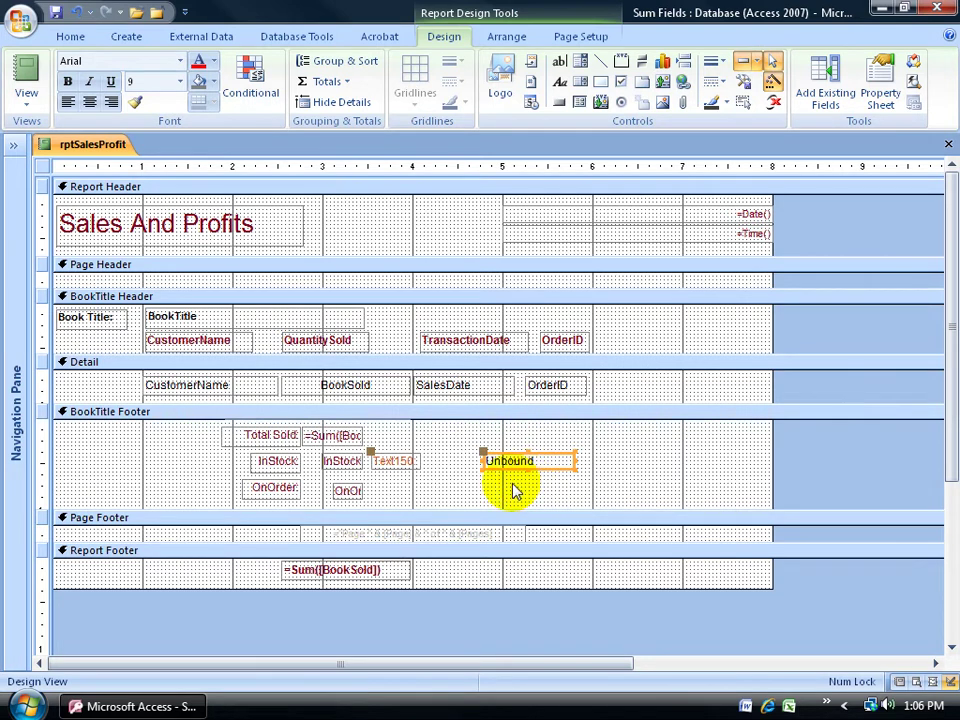
pyautogui.click(345, 462)
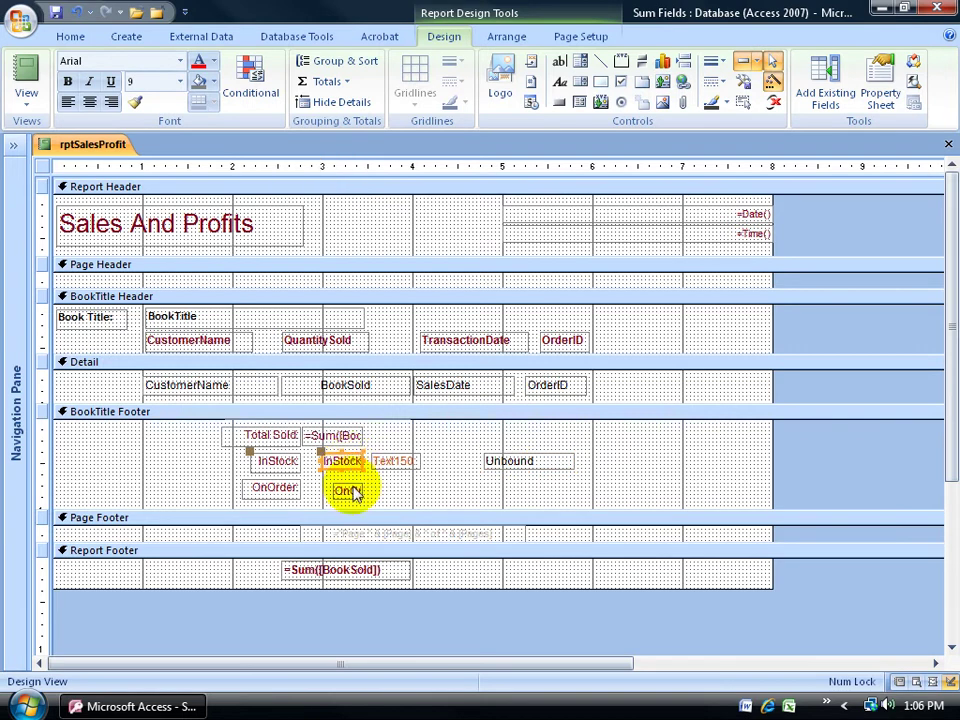
pyautogui.click(348, 490)
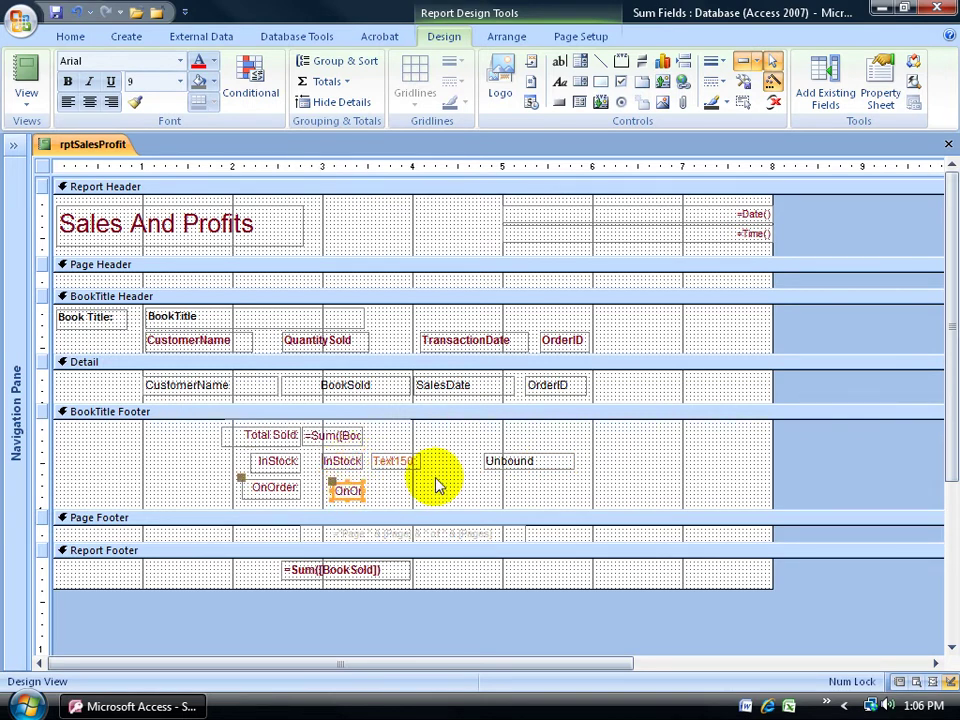
pyautogui.click(343, 460)
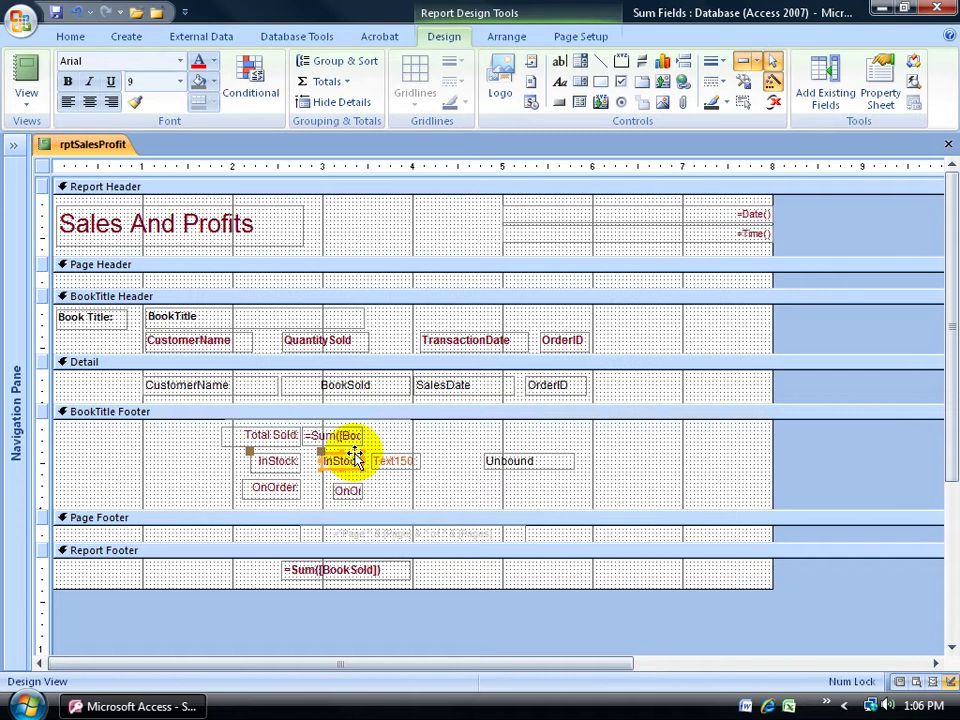
# - In the Property Sheet, check the InStock and OnOrder2 box names, then select the new Text150 box
pyautogui.press('F4')
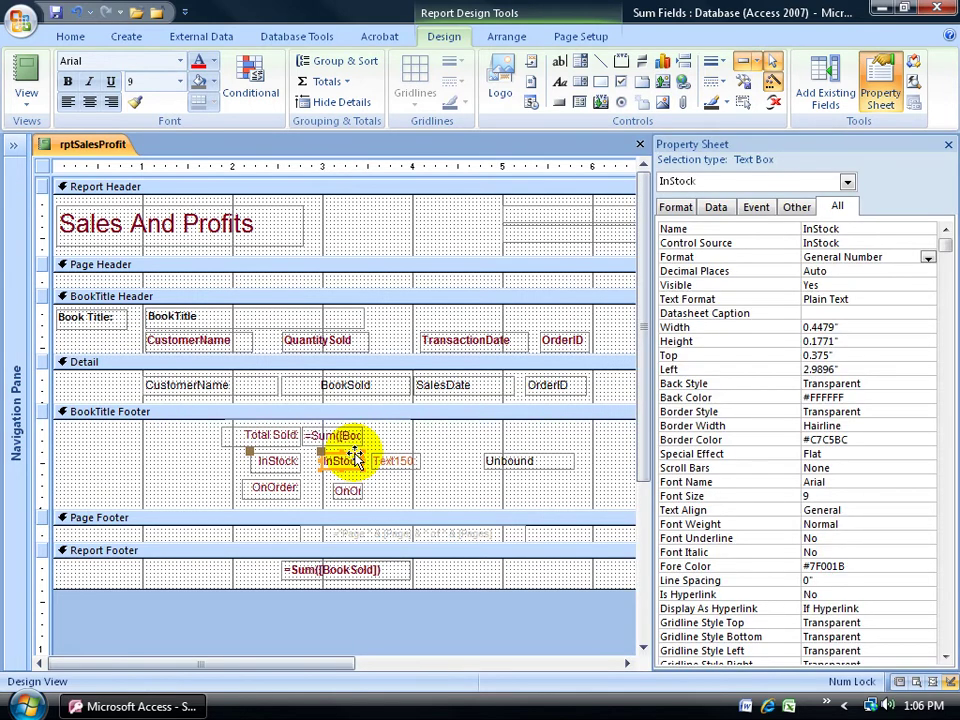
pyautogui.rightClick(354, 455)
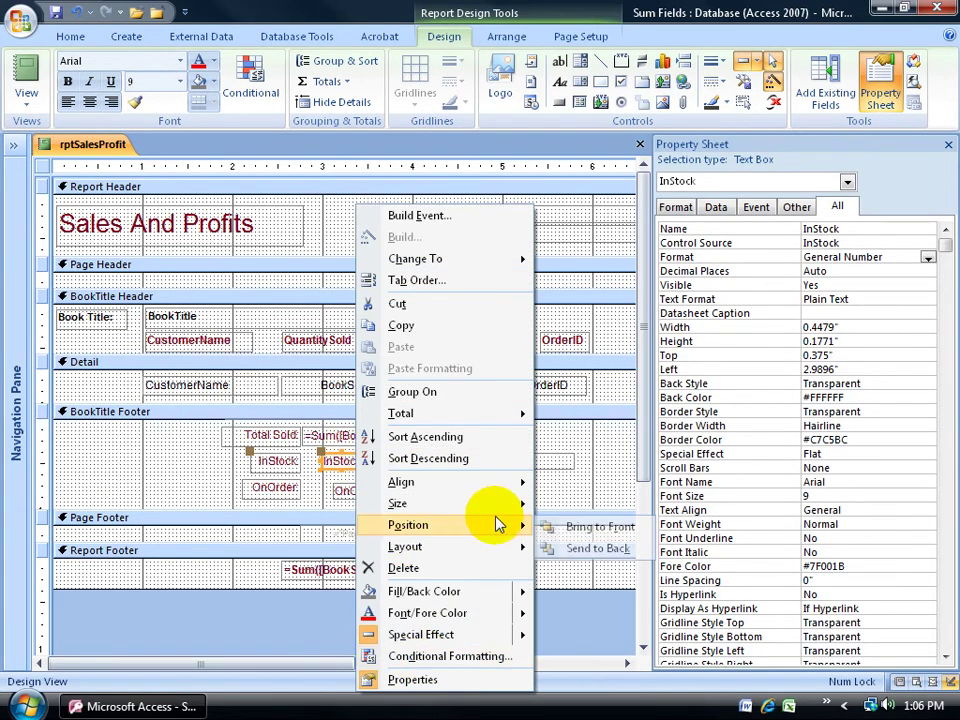
pyautogui.click(842, 205)
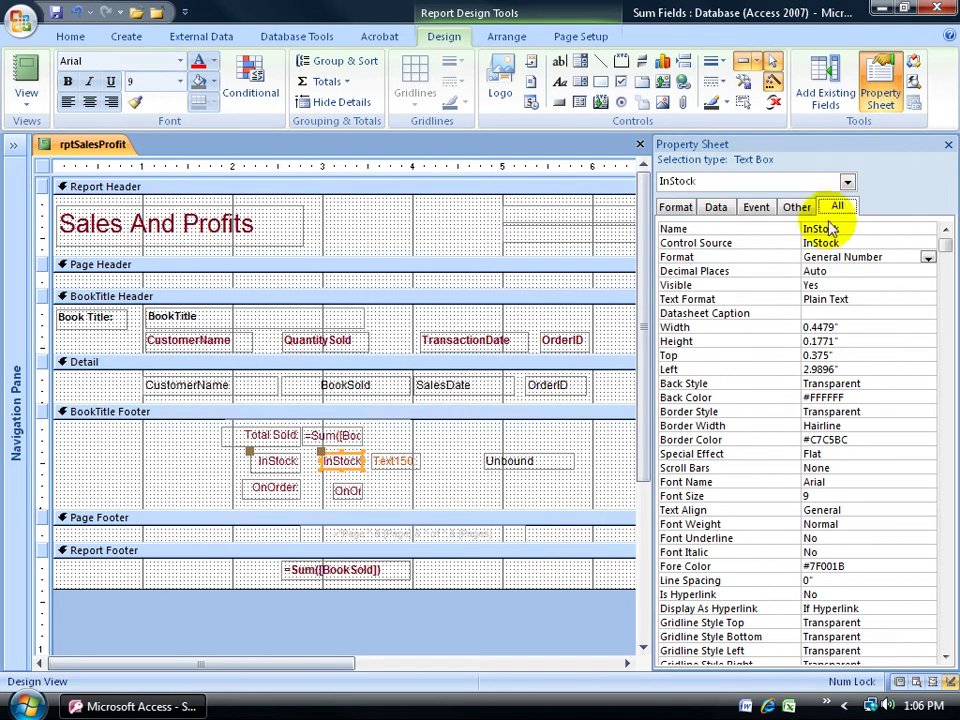
pyautogui.click(822, 229)
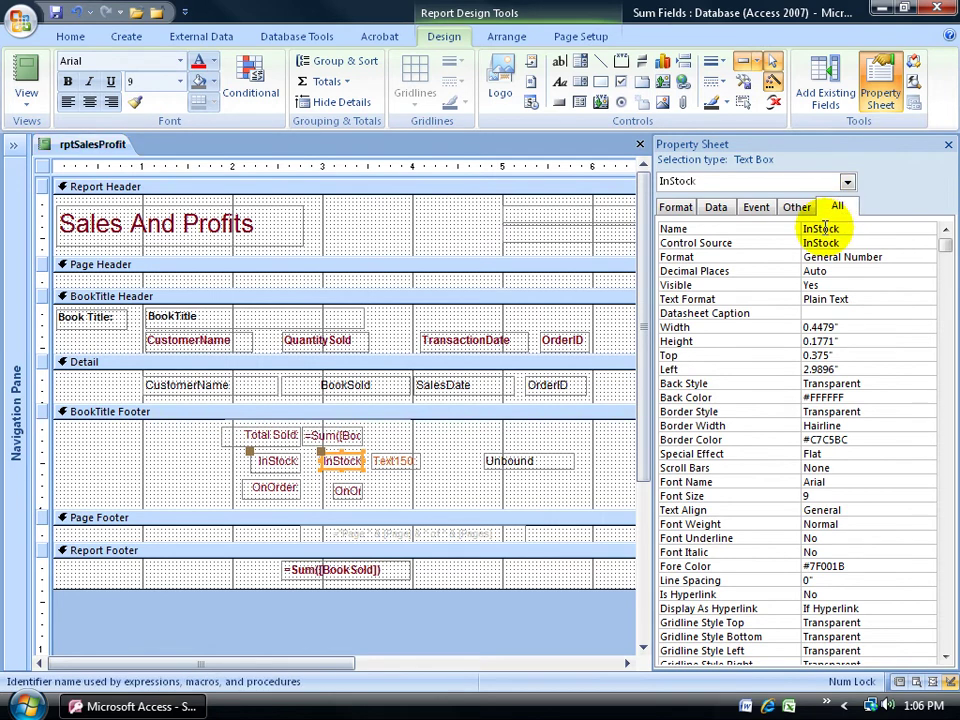
pyautogui.click(822, 242)
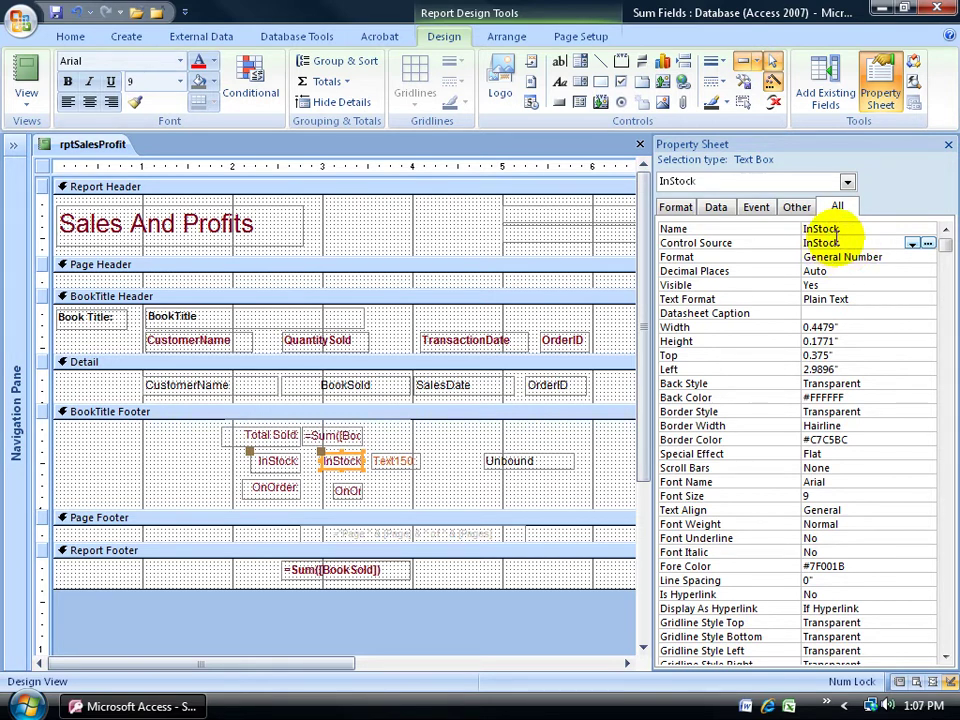
pyautogui.click(348, 492)
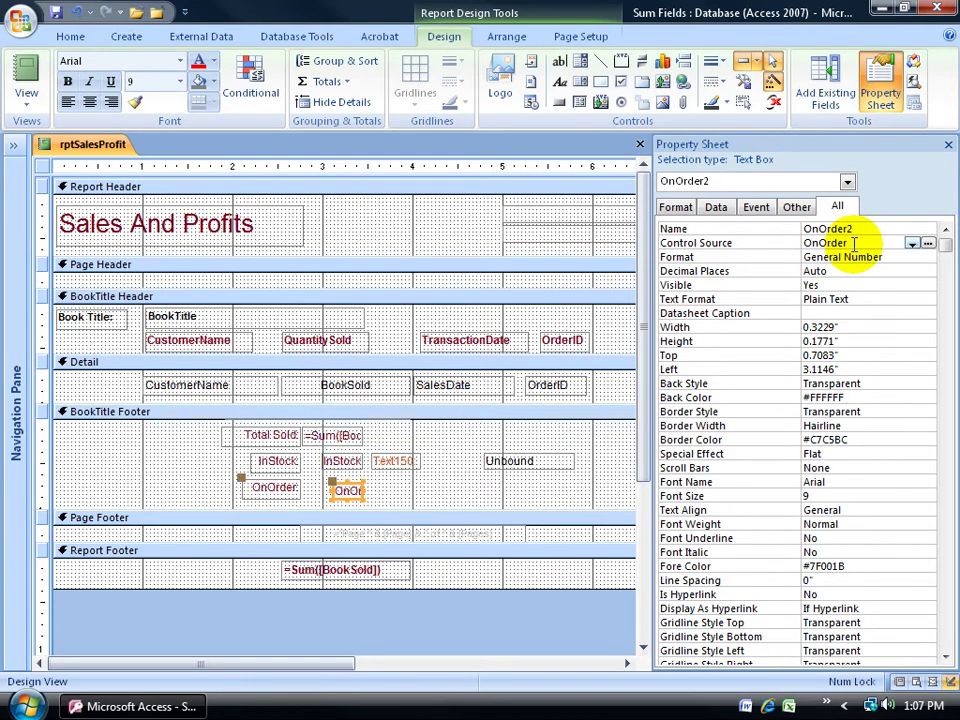
pyautogui.click(549, 466)
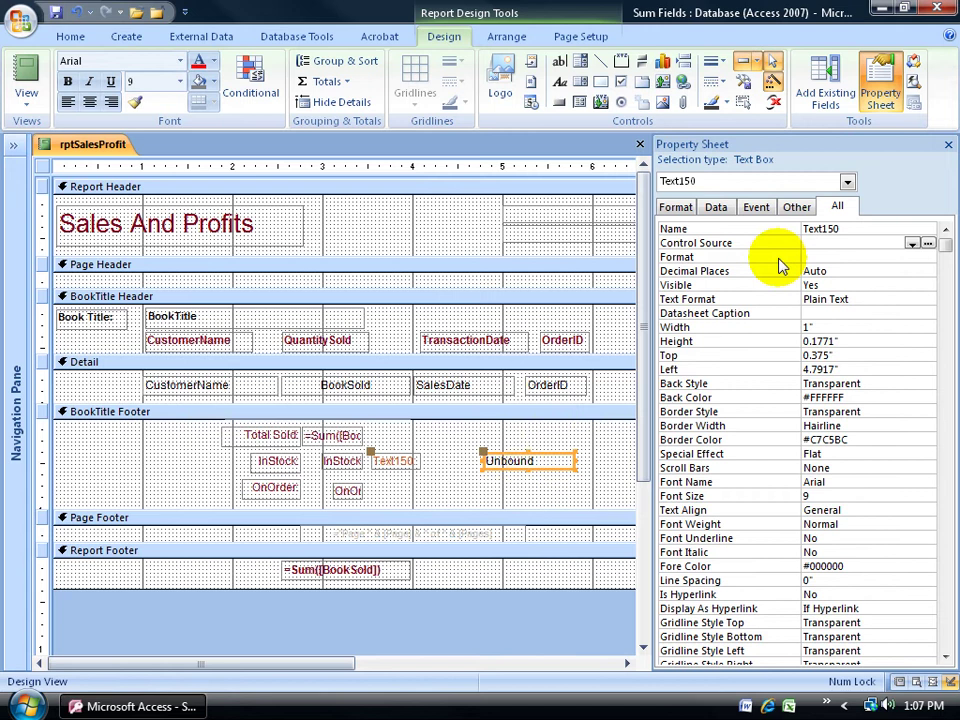
# - Set Text150's Control Source to =[instock]+[onorder2]
pyautogui.click(812, 243)
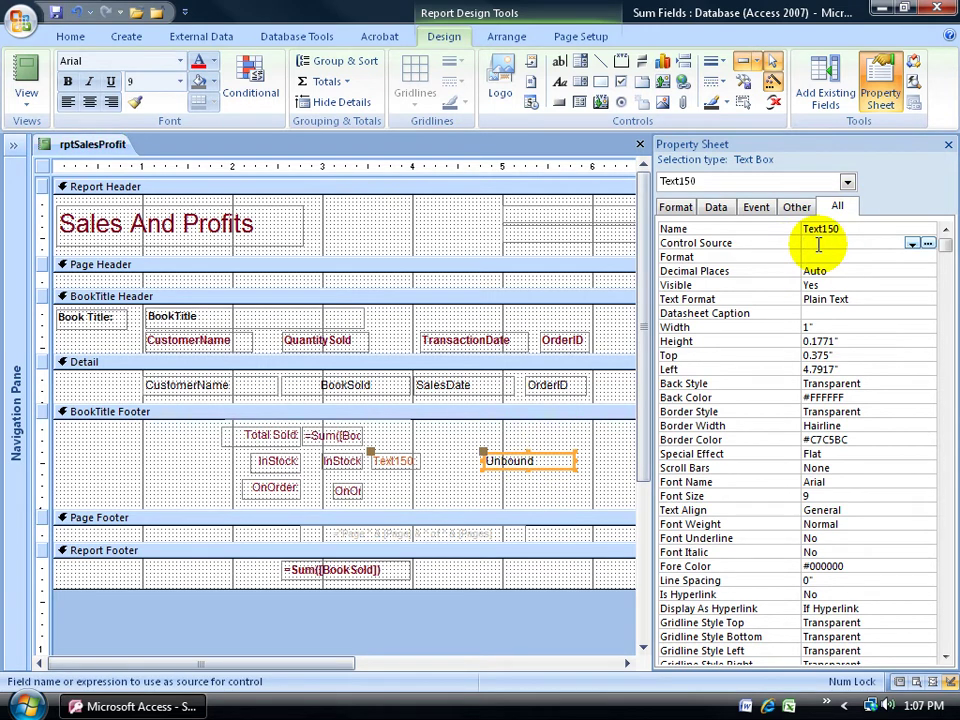
pyautogui.write('=[InStock')
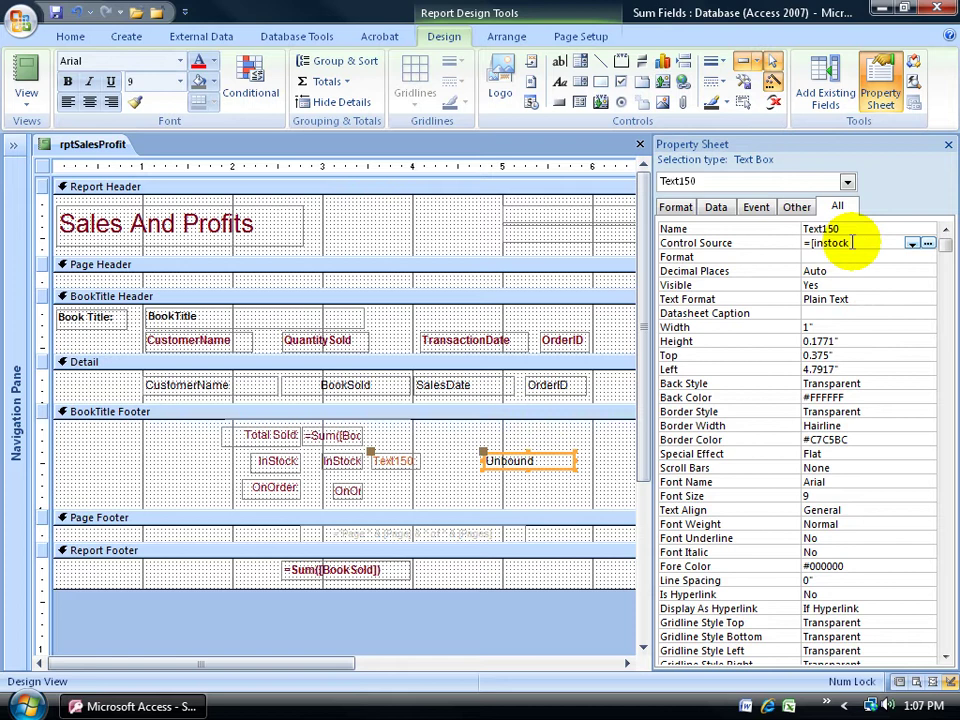
pyautogui.click(850, 243)
pyautogui.write(']')
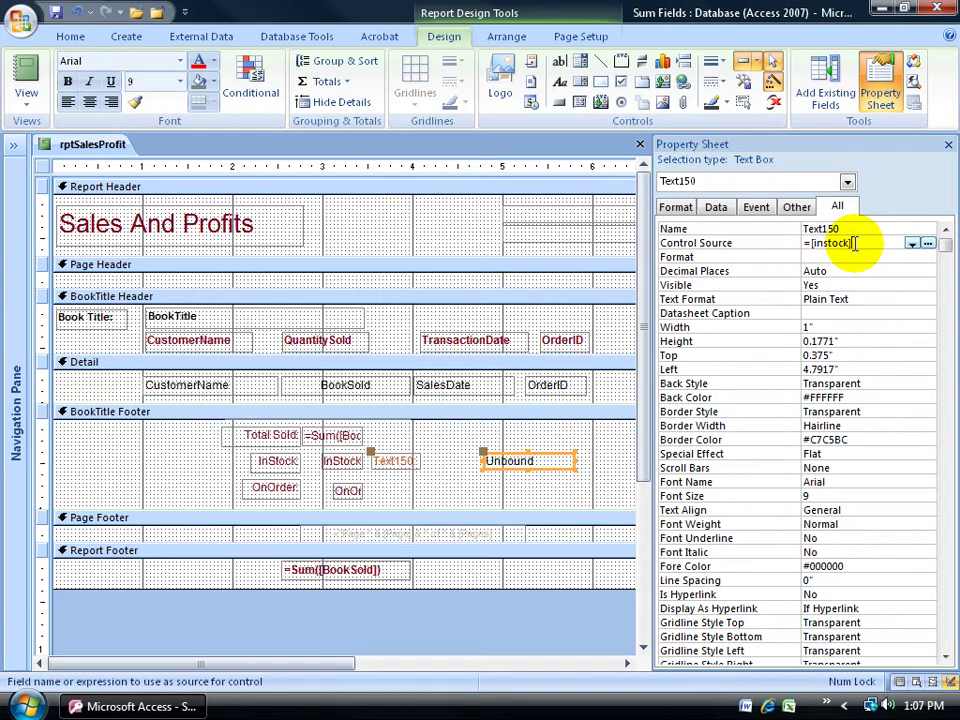
pyautogui.write('-')
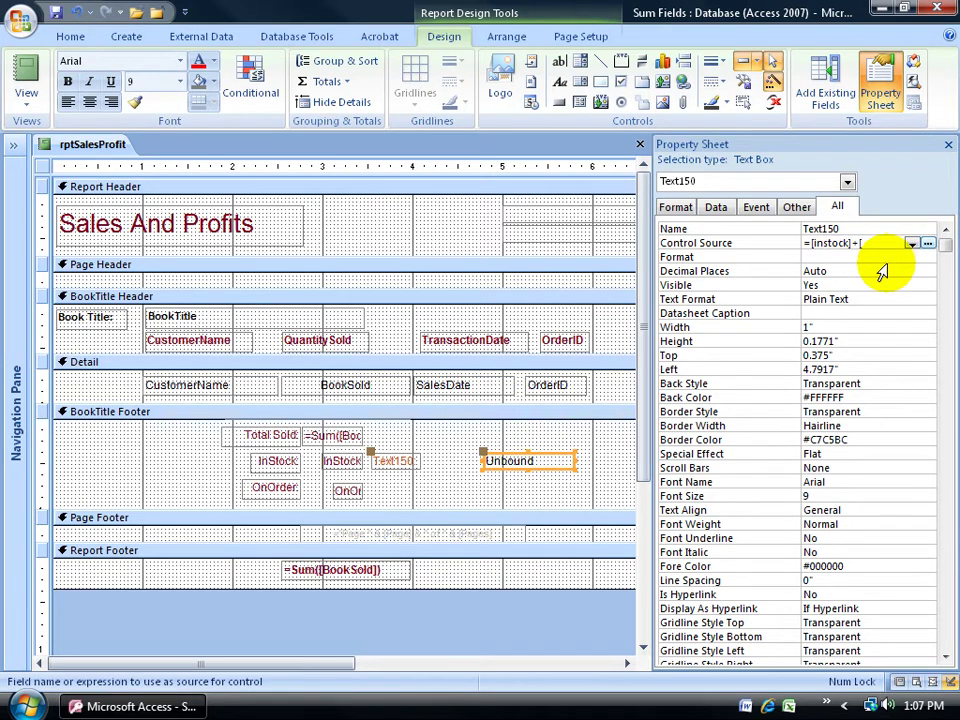
pyautogui.write('[onorder2]2')
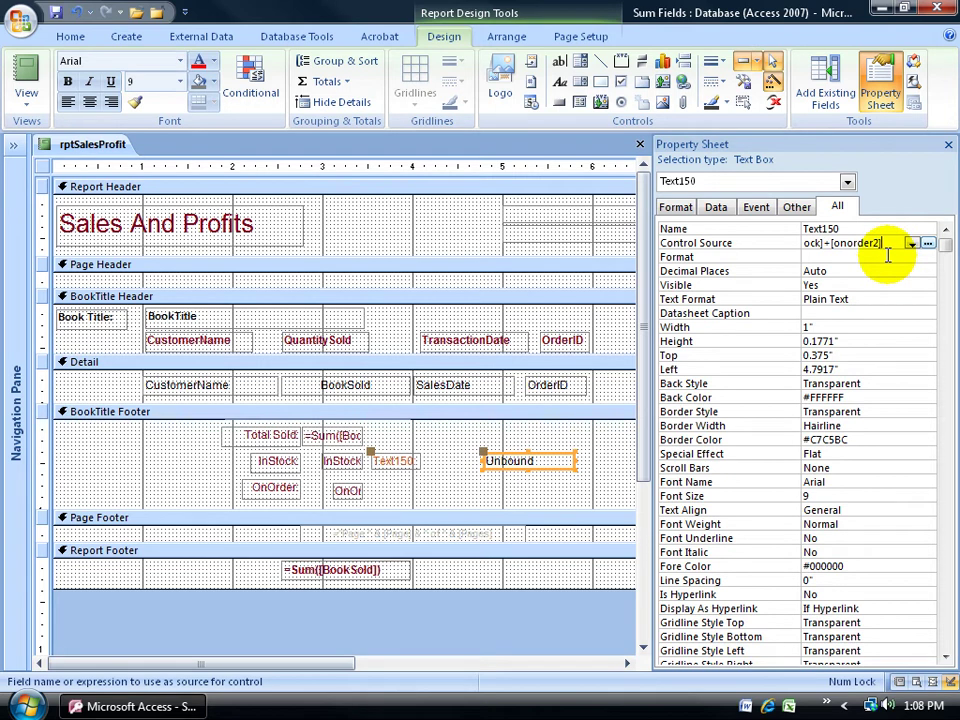
pyautogui.press('Return')
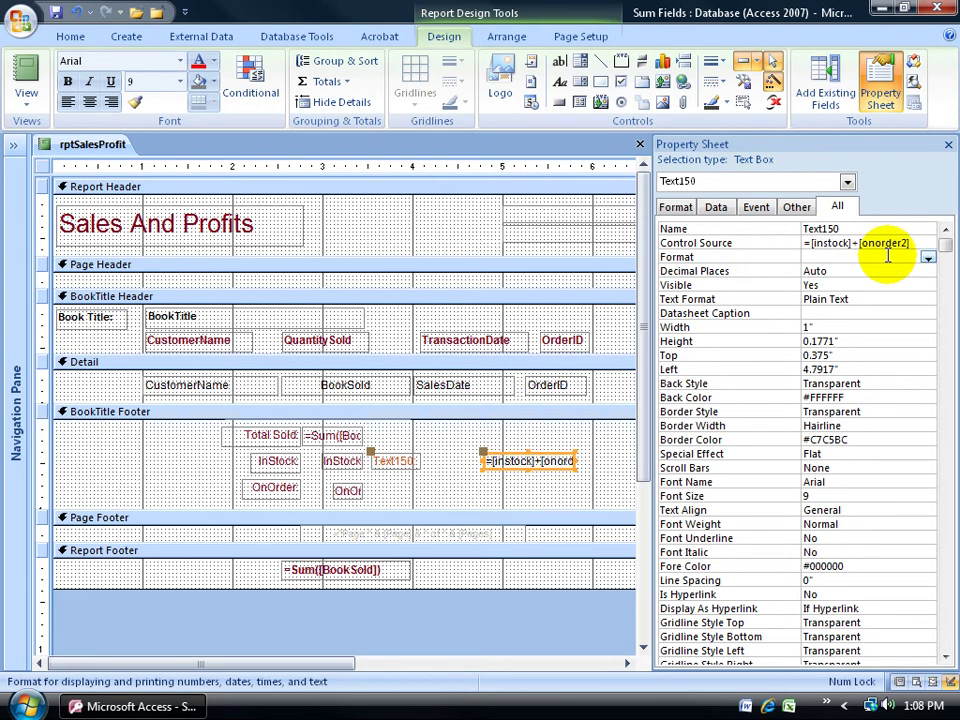
pyautogui.click(27, 100)
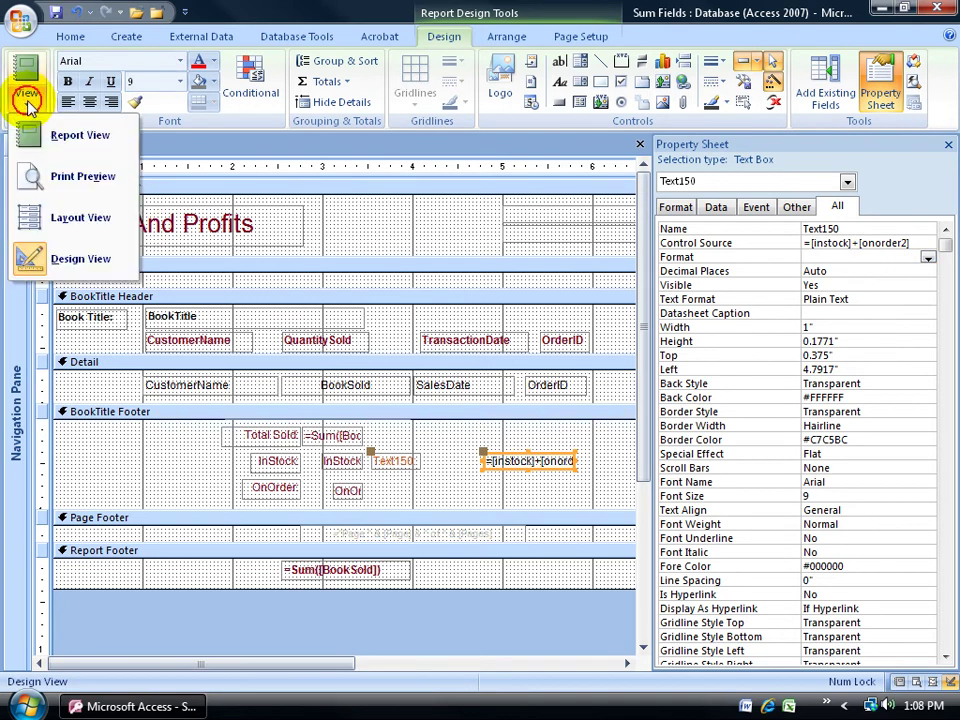
pyautogui.click(30, 176)
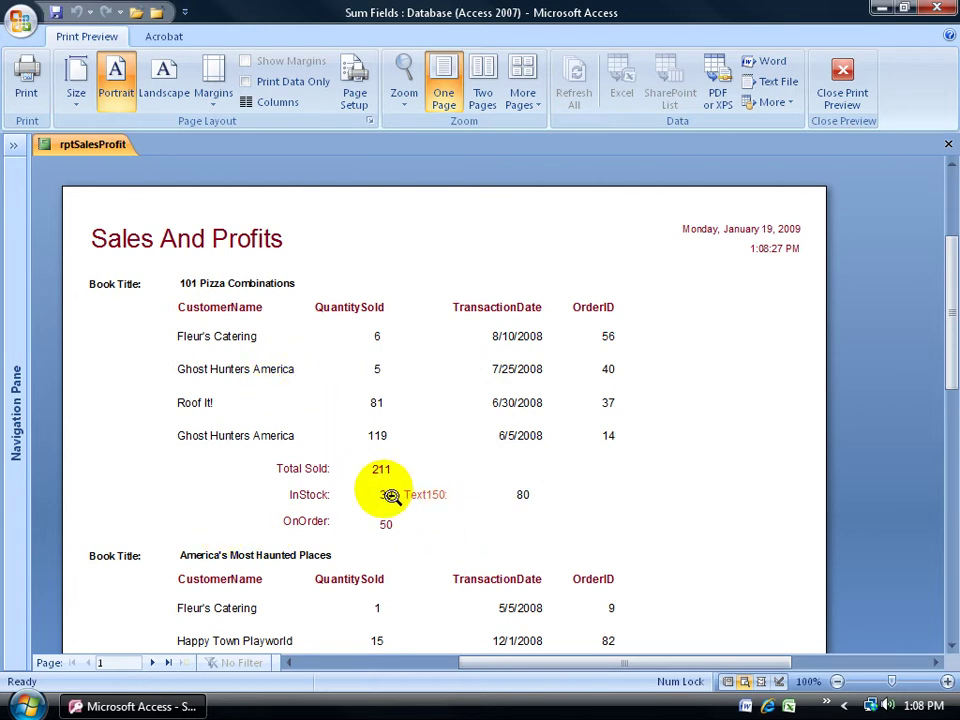
pyautogui.rightClick(380, 383)
pyautogui.click(392, 436)
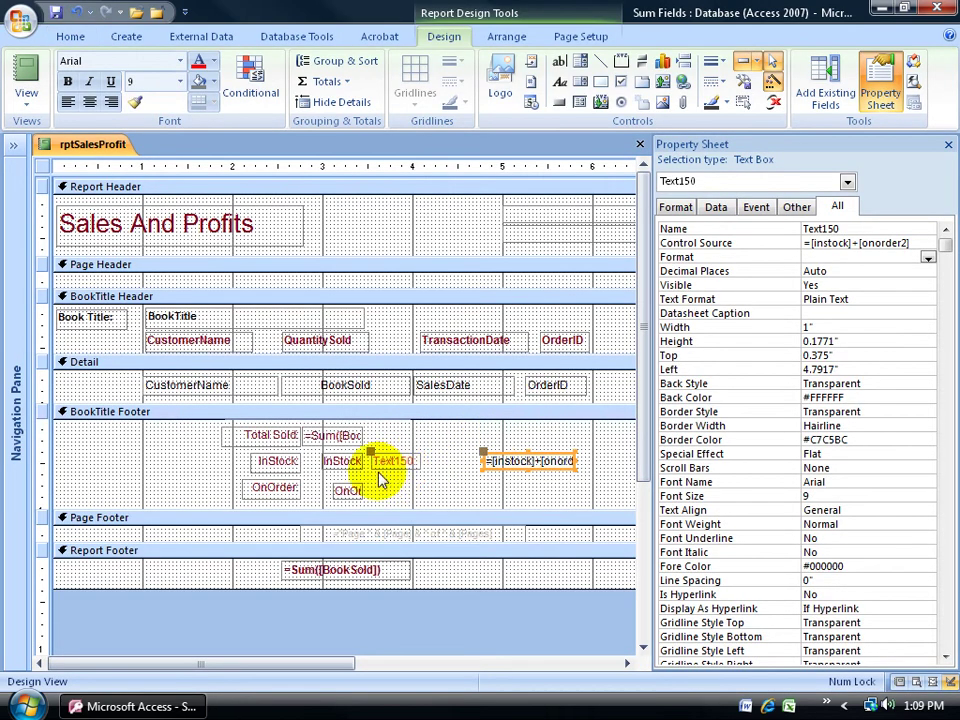
# - Copy the OnOrder label's formatting onto the Text150 label and the =[instock]+[onorder2] box with Format Painter
pyautogui.click(290, 483)
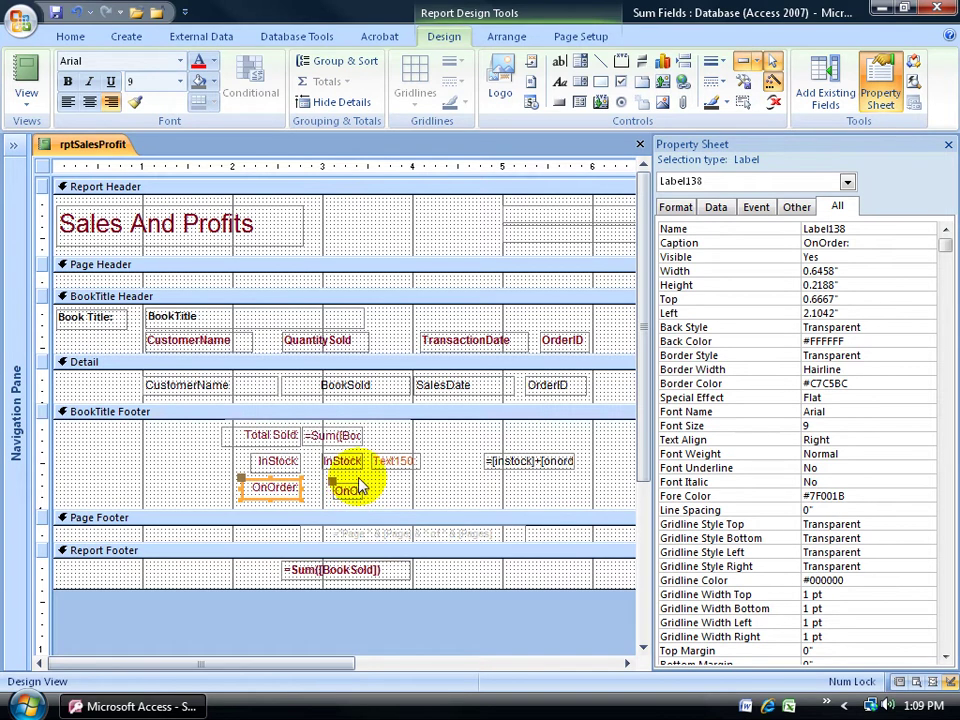
pyautogui.click(137, 104)
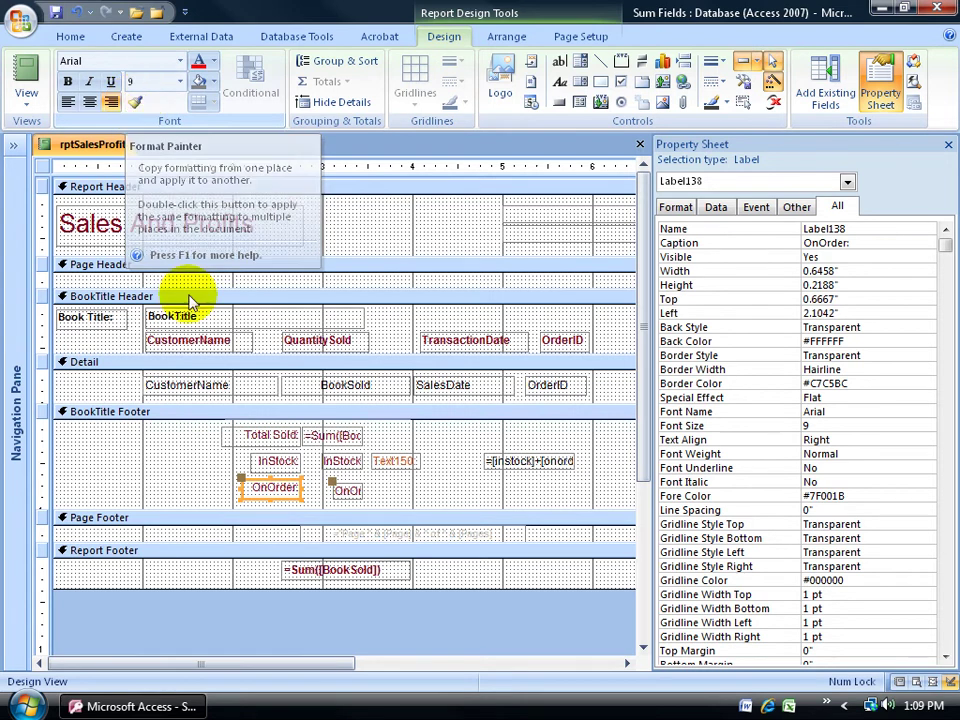
pyautogui.click(270, 480)
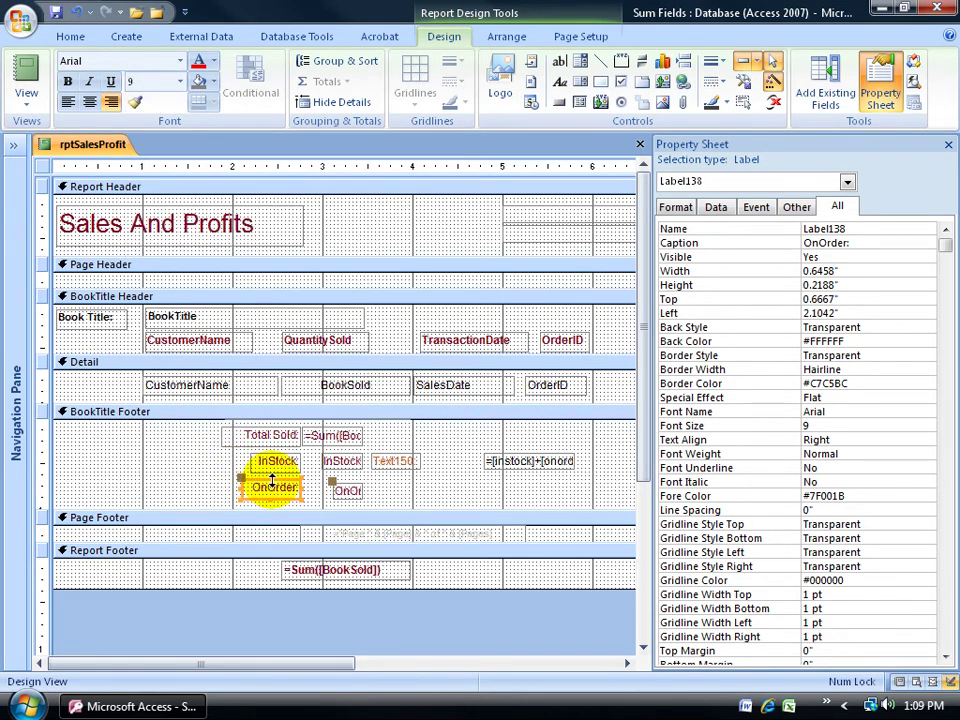
pyautogui.click(137, 104)
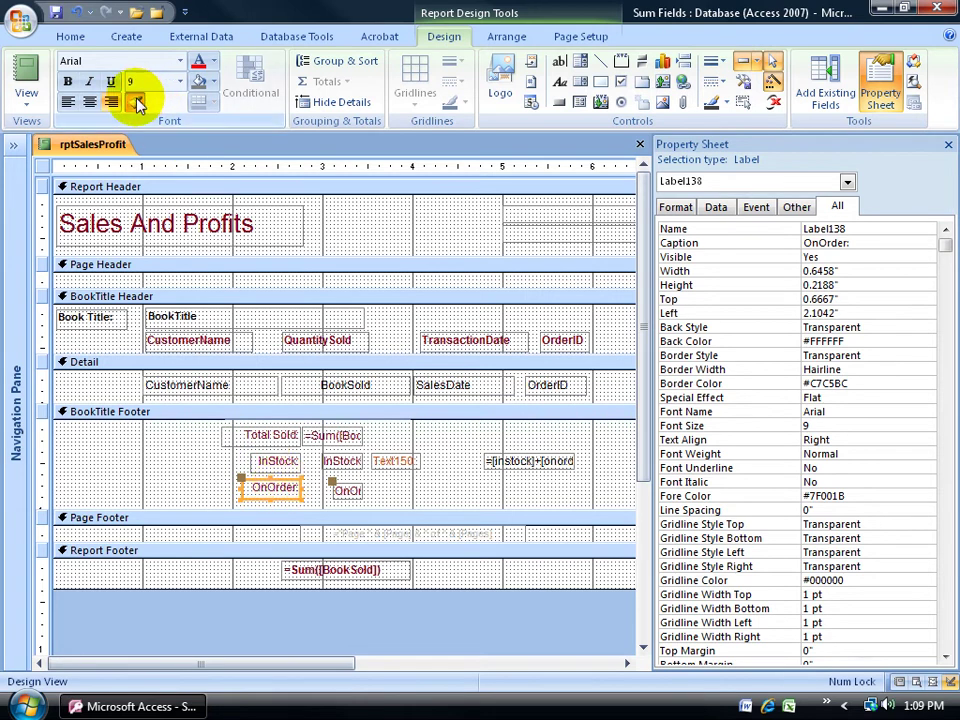
pyautogui.click(392, 464)
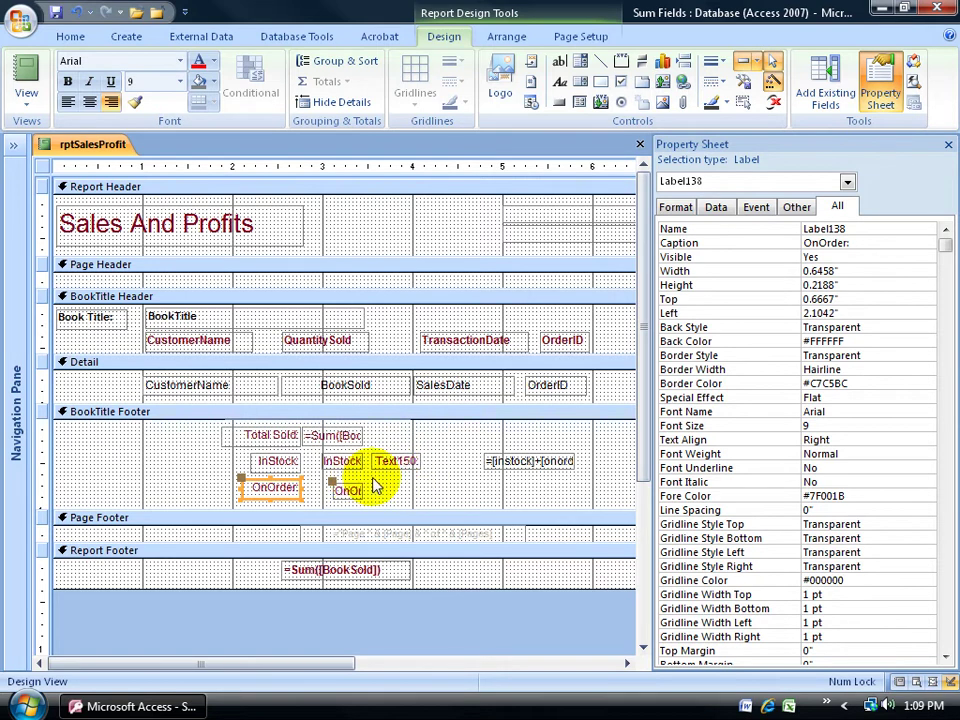
pyautogui.click(134, 101)
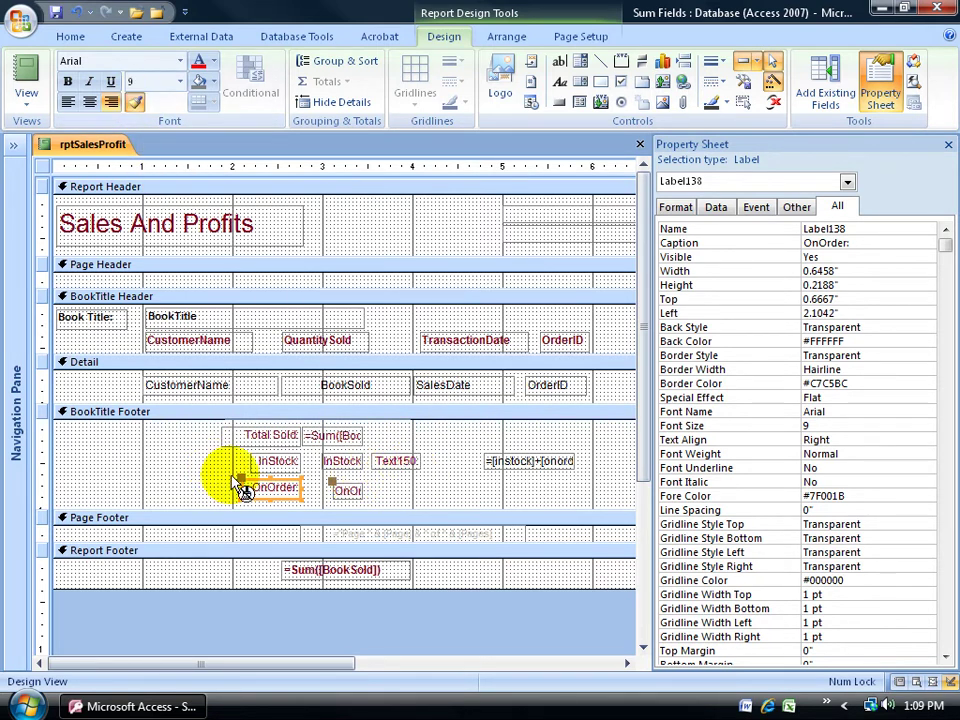
pyautogui.click(515, 473)
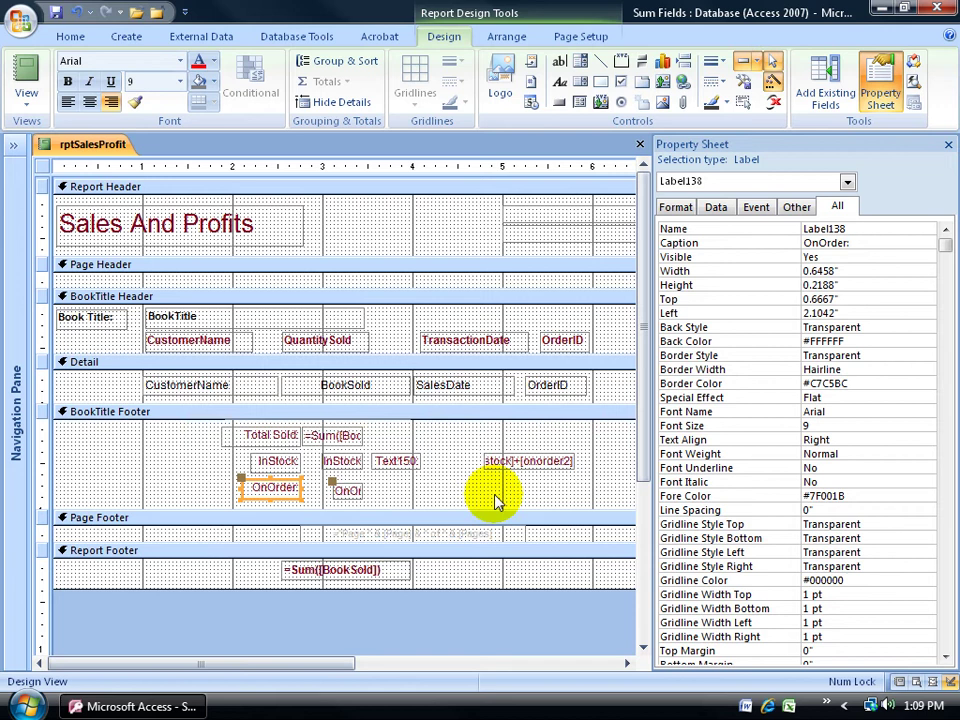
# - Change the Text150 label's caption to 'Total Inventory:' and move it beside the sum box
pyautogui.click(400, 458)
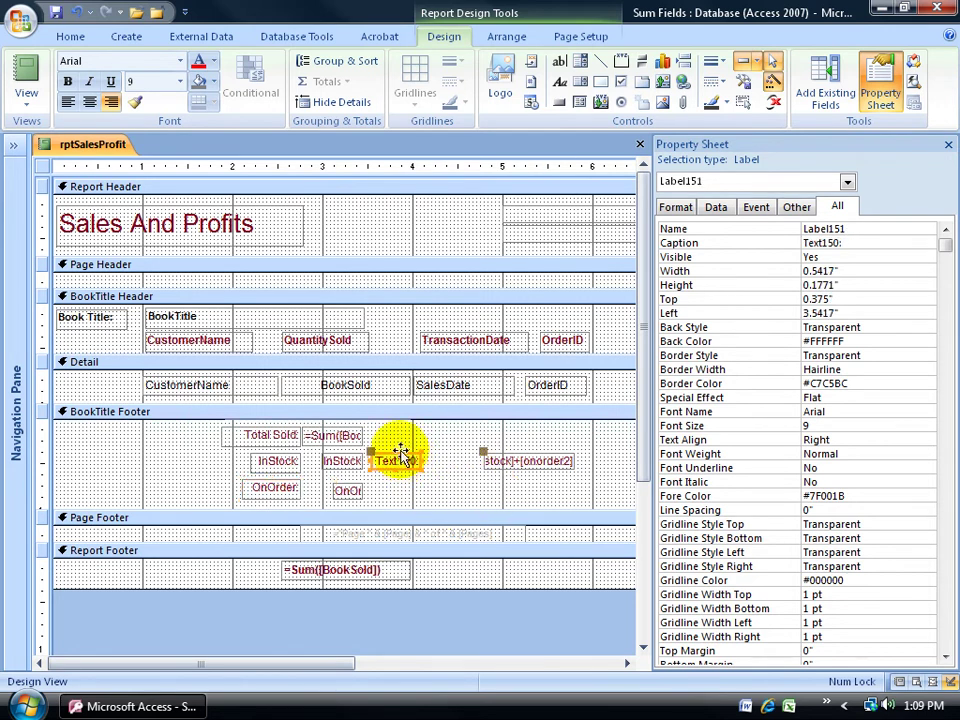
pyautogui.moveTo(375, 446); pyautogui.dragTo(395, 452)
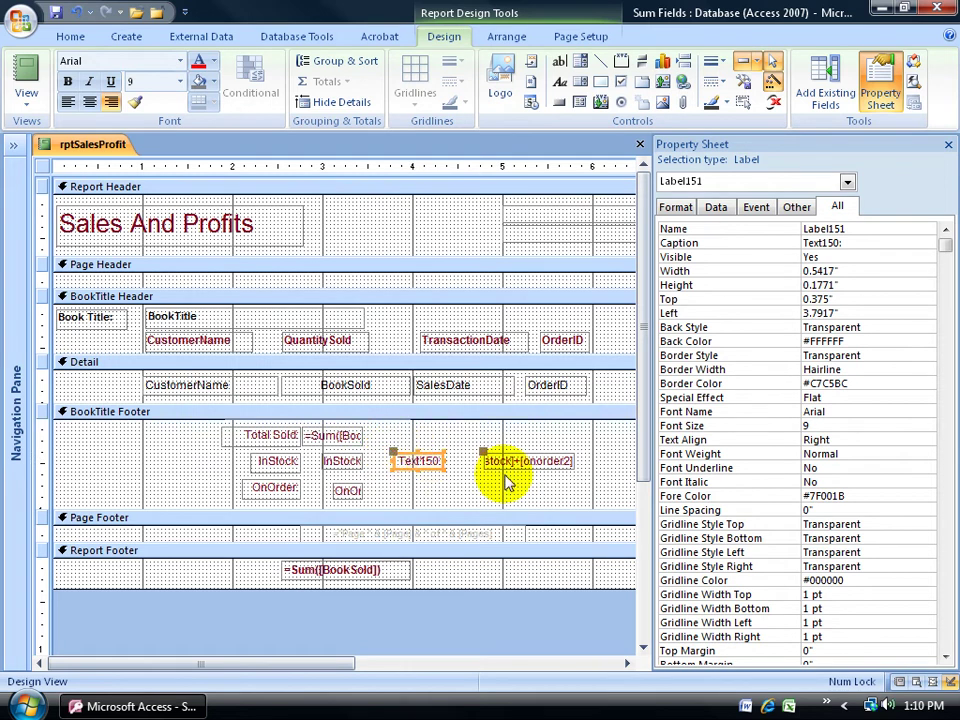
pyautogui.doubleClick(428, 461)
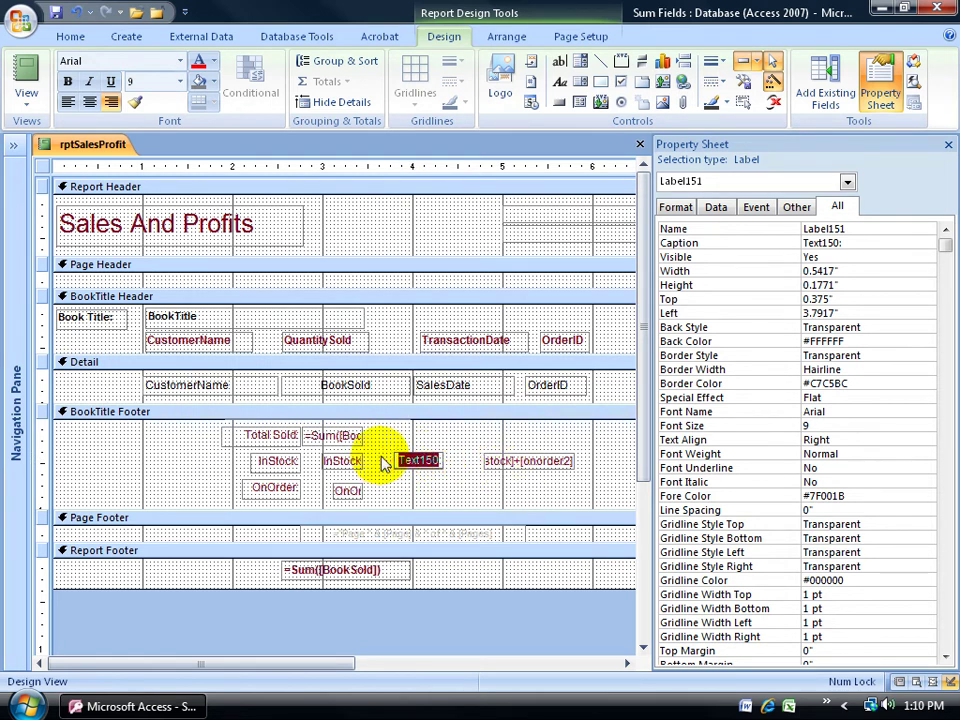
pyautogui.write('Total Inventory:')
pyautogui.press('Return')
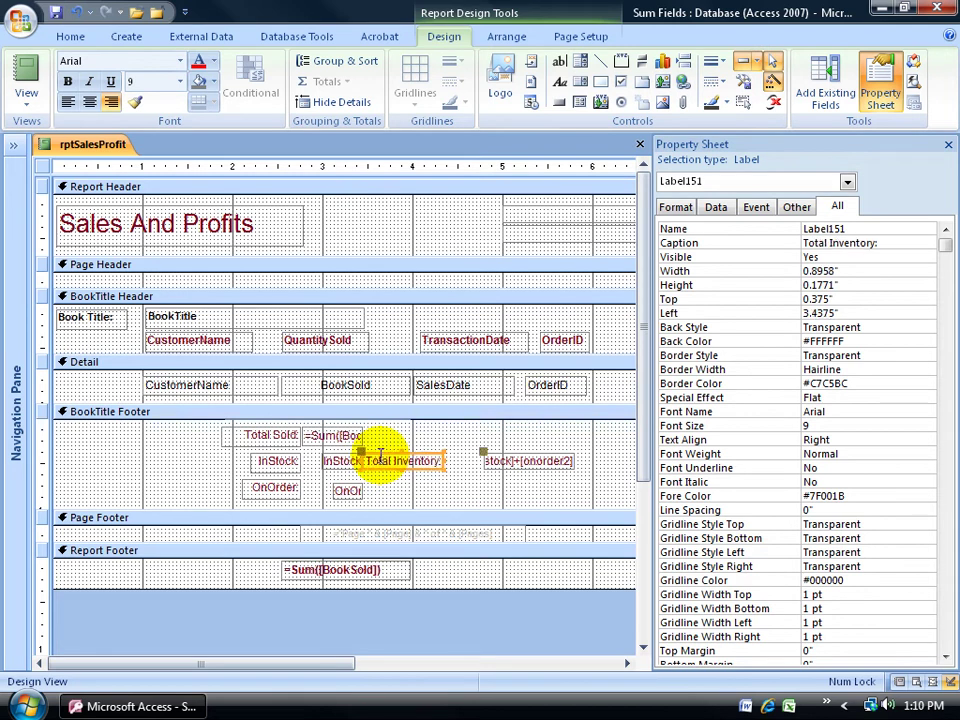
pyautogui.moveTo(380, 455); pyautogui.dragTo(378, 456)
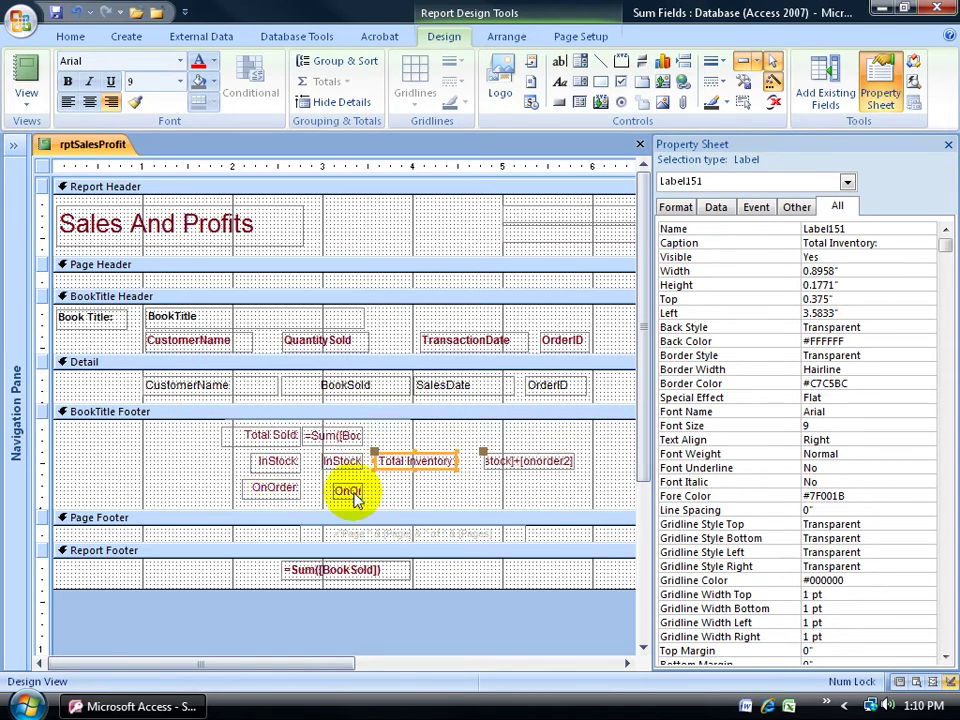
# - Bottom-align the inventory sum box and its label with the OnOrder label and text box
pyautogui.keyDown('shift'); pyautogui.click(497, 459); pyautogui.keyUp('shift')
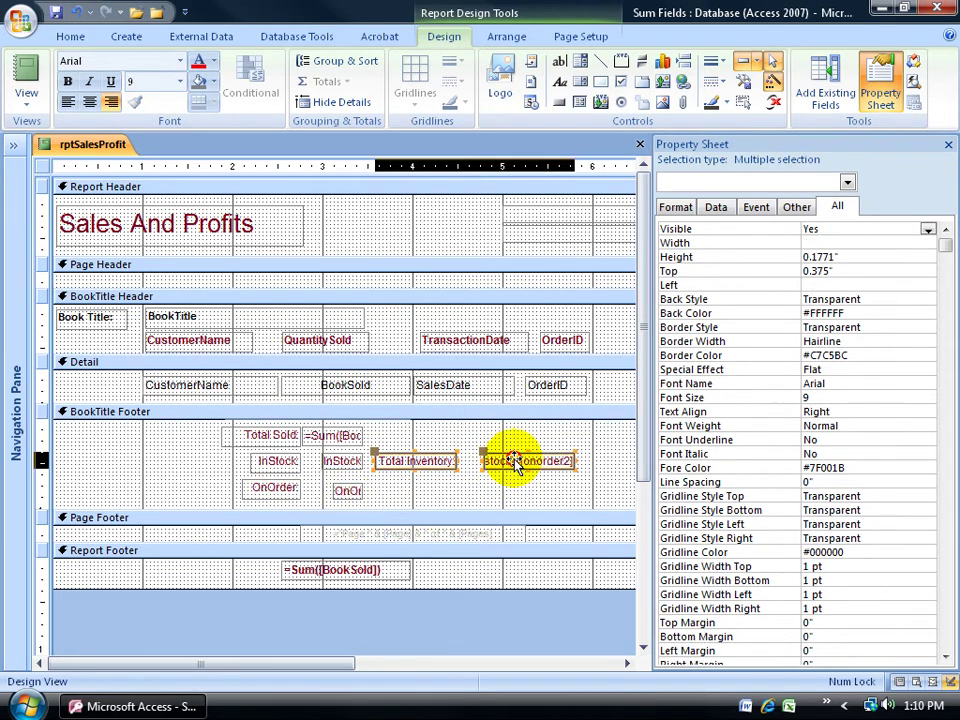
pyautogui.keyDown('shift'); pyautogui.click(346, 491); pyautogui.keyUp('shift')
pyautogui.keyDown('shift'); pyautogui.click(296, 489); pyautogui.keyUp('shift')
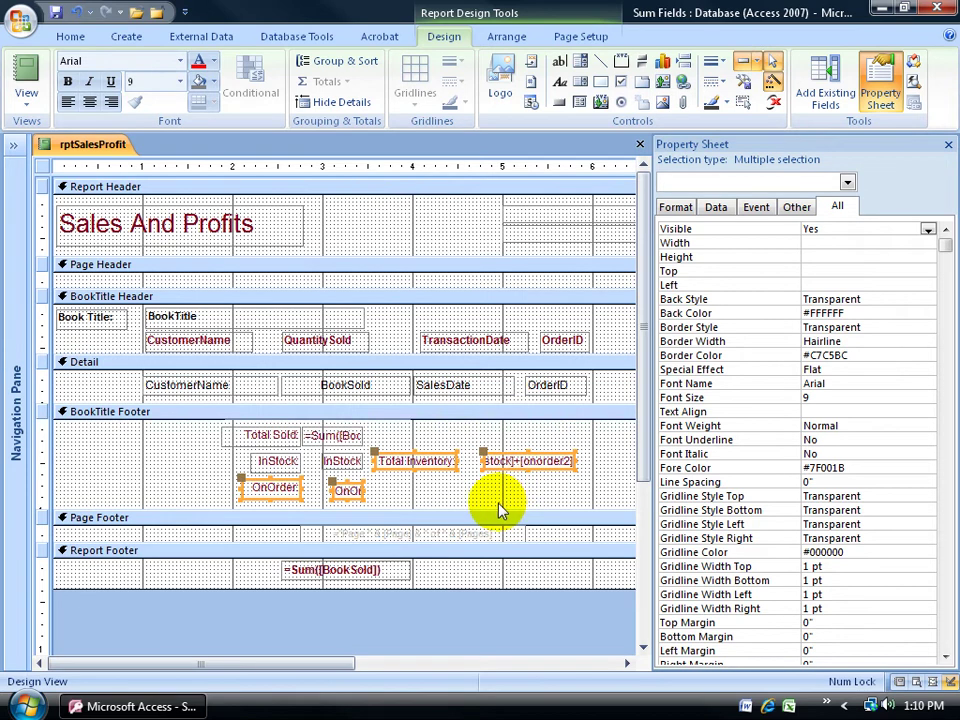
pyautogui.click(506, 36)
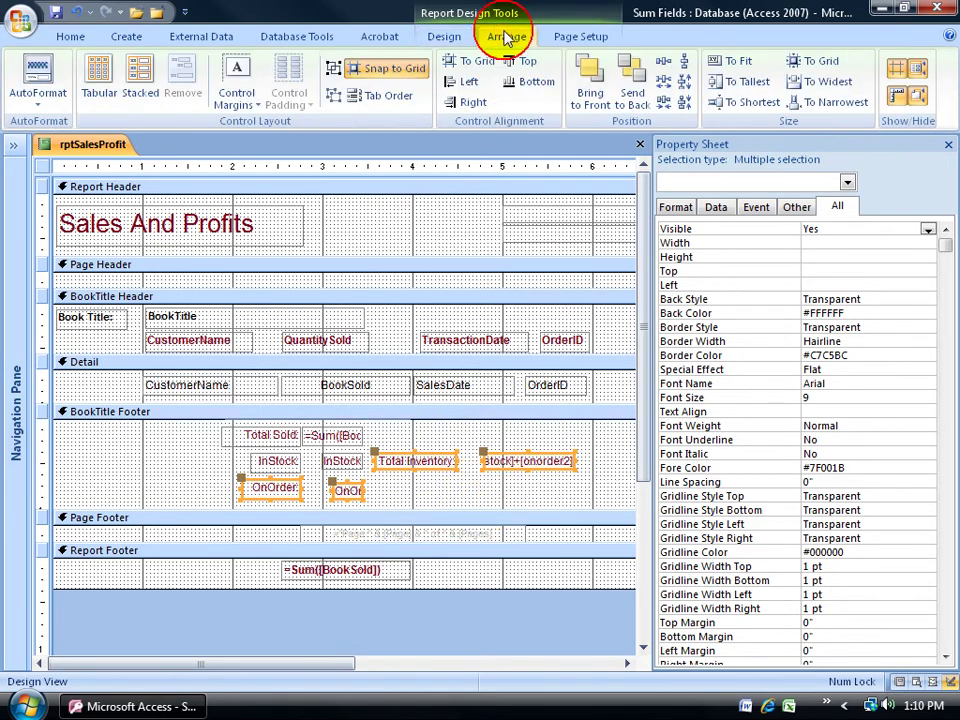
pyautogui.click(529, 86)
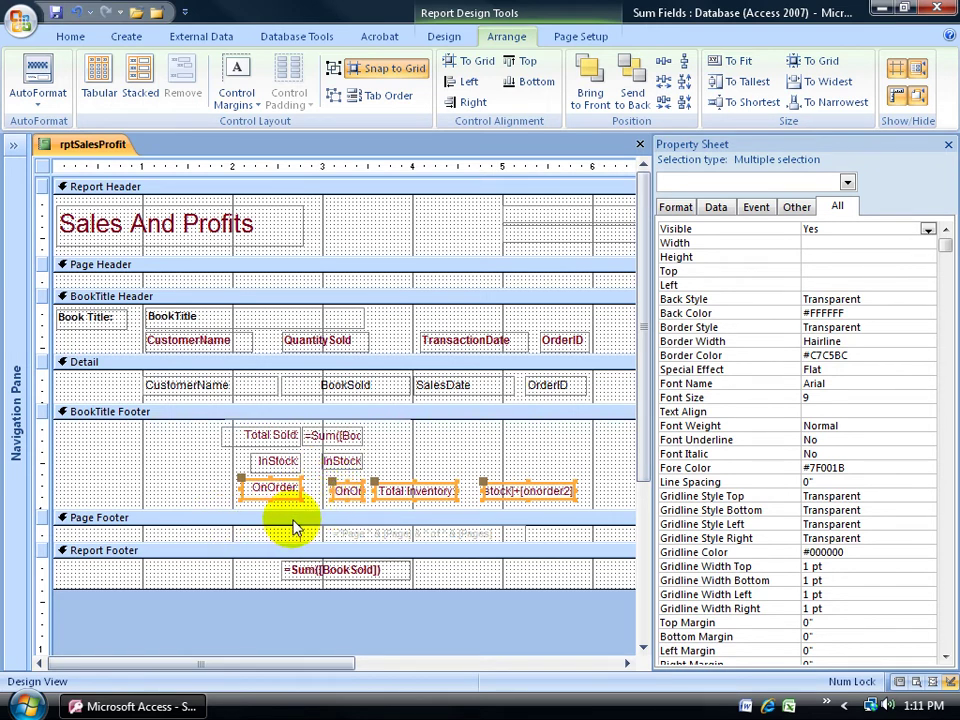
# - Nudge the Total Inventory: label slightly right so it sits against the sum box
pyautogui.click(405, 468)
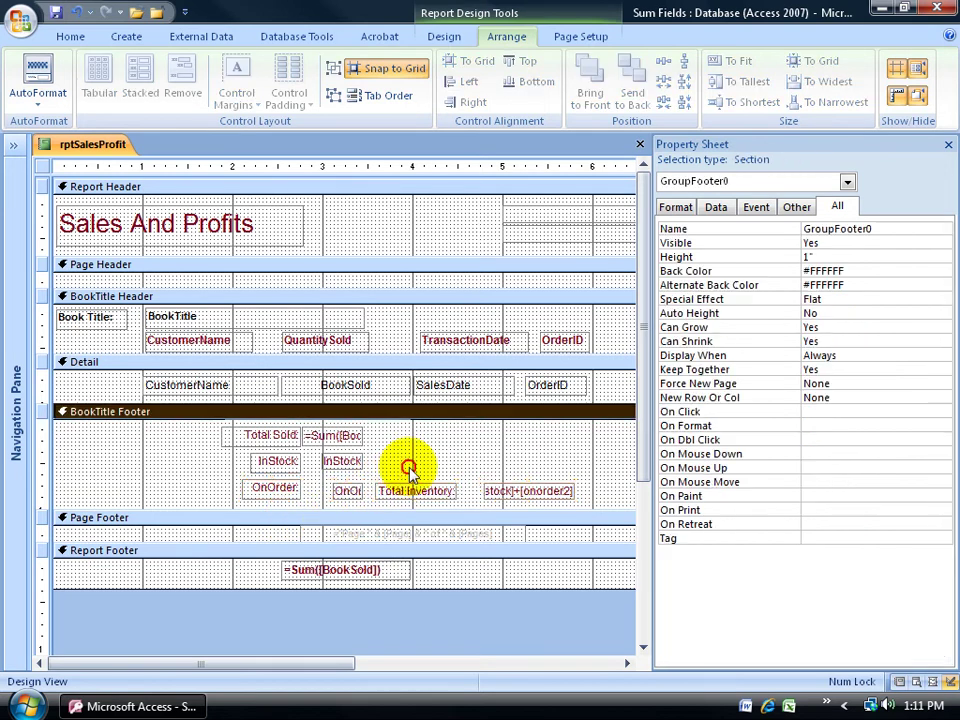
pyautogui.click(380, 491)
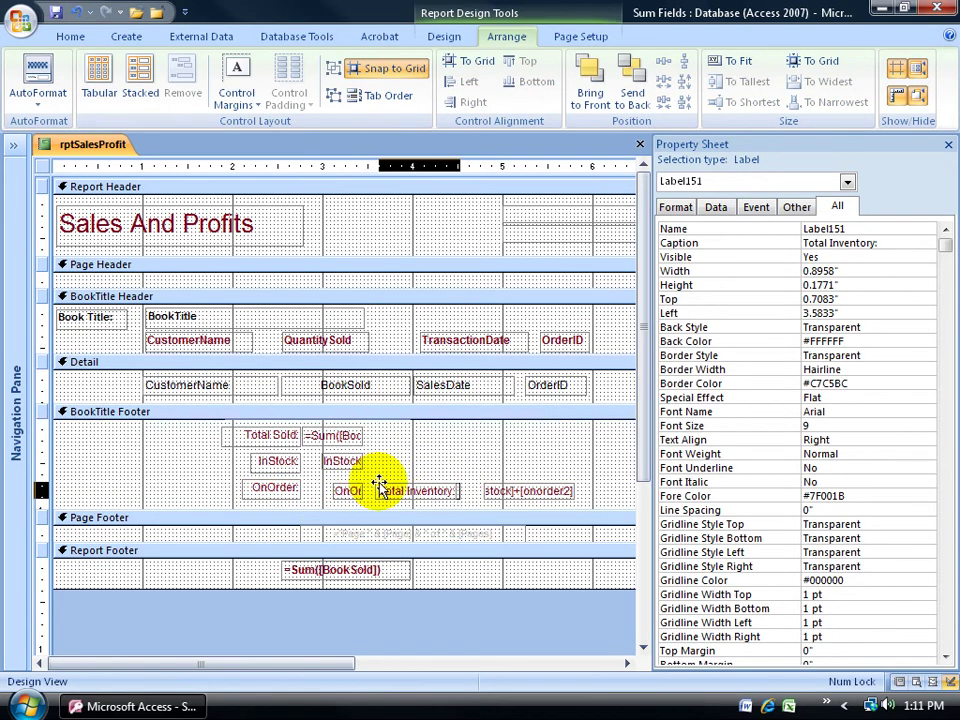
pyautogui.moveTo(383, 487); pyautogui.dragTo(381, 484)
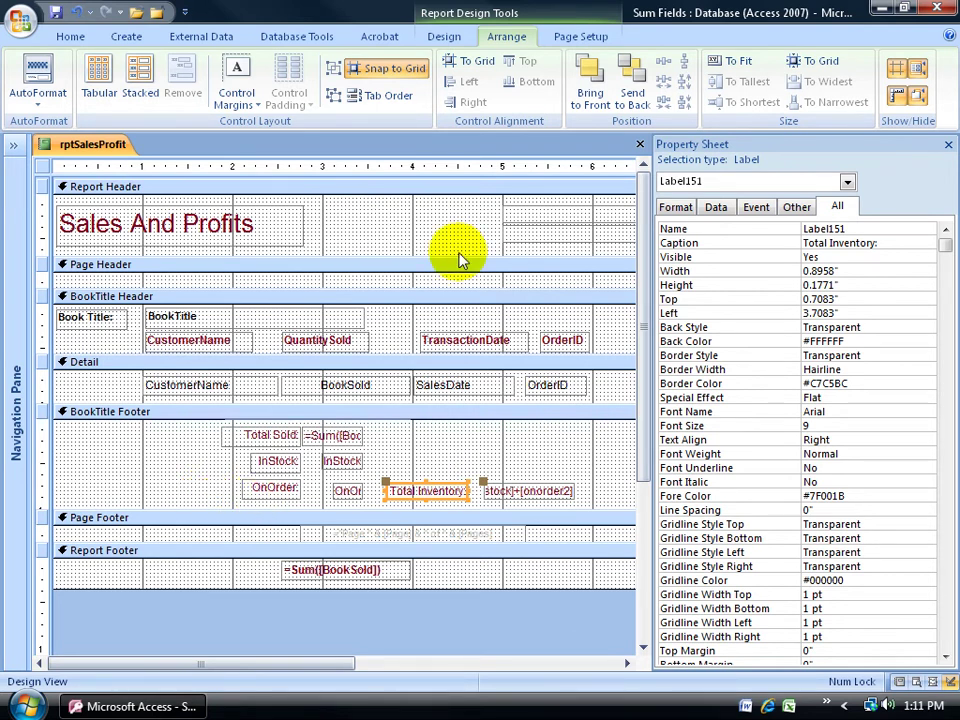
# - Draw a 4.7917" horizontal line, Line152, across the bottom of the BookTitle Footer
pyautogui.click(445, 38)
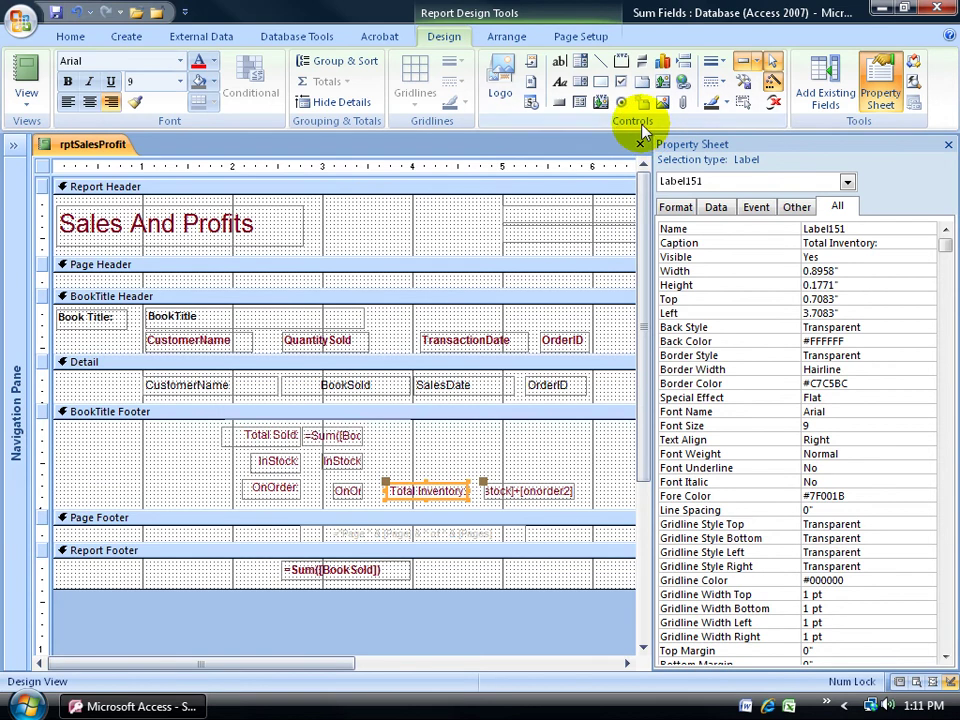
pyautogui.click(603, 62)
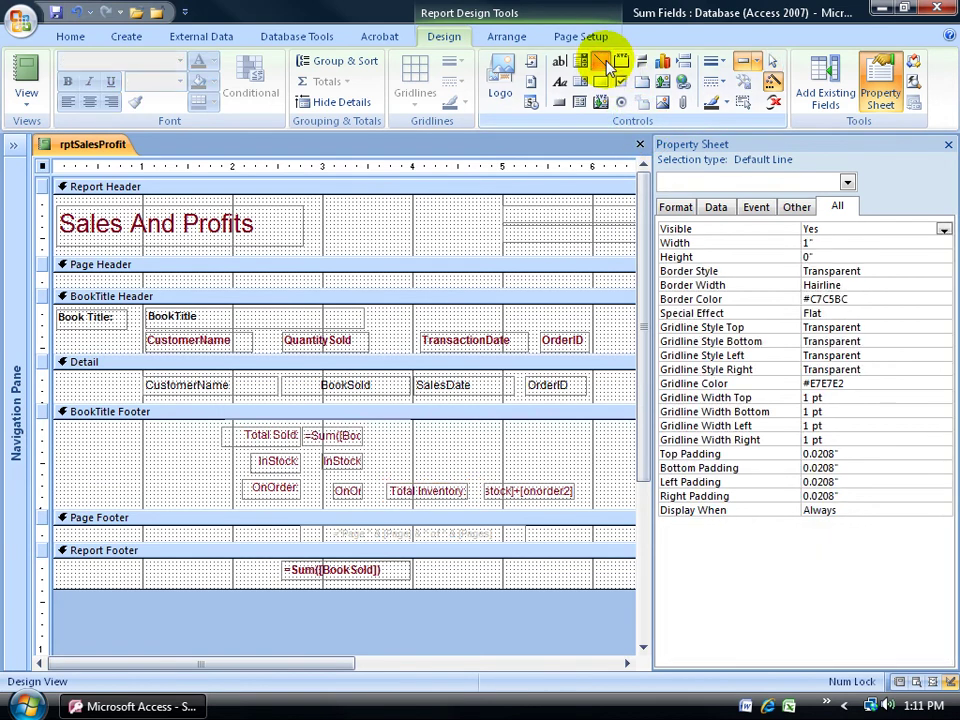
pyautogui.moveTo(194, 506)
pyautogui.mouseDown()
pyautogui.moveTo(316, 508)
pyautogui.moveTo(377, 442)
pyautogui.moveTo(392, 456)
pyautogui.moveTo(396, 505)
pyautogui.mouseUp()
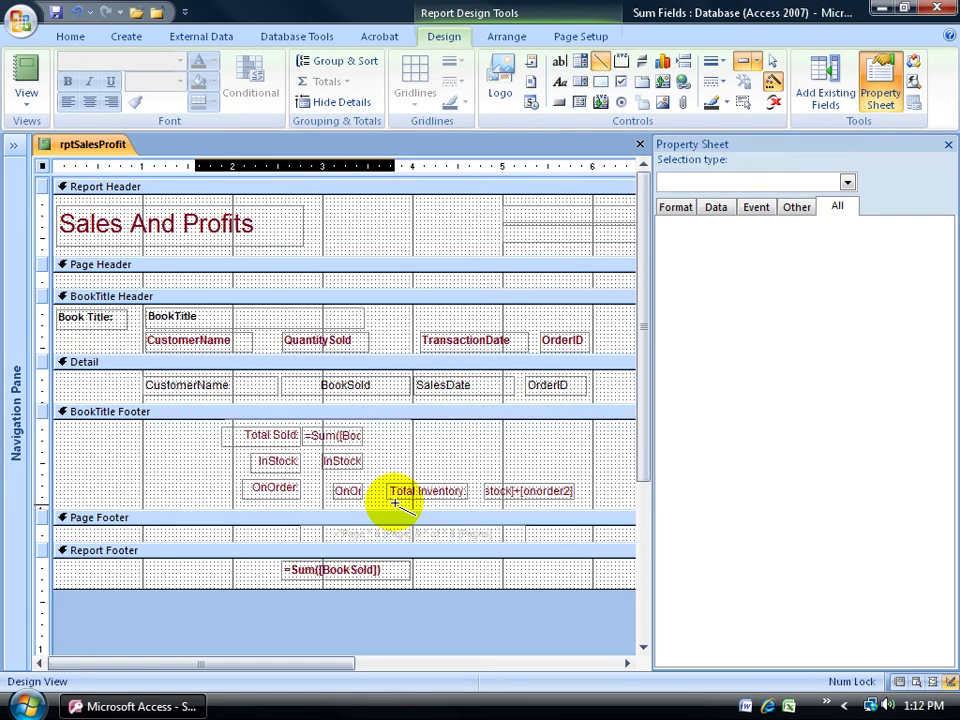
pyautogui.moveTo(396, 505); pyautogui.dragTo(624, 504)
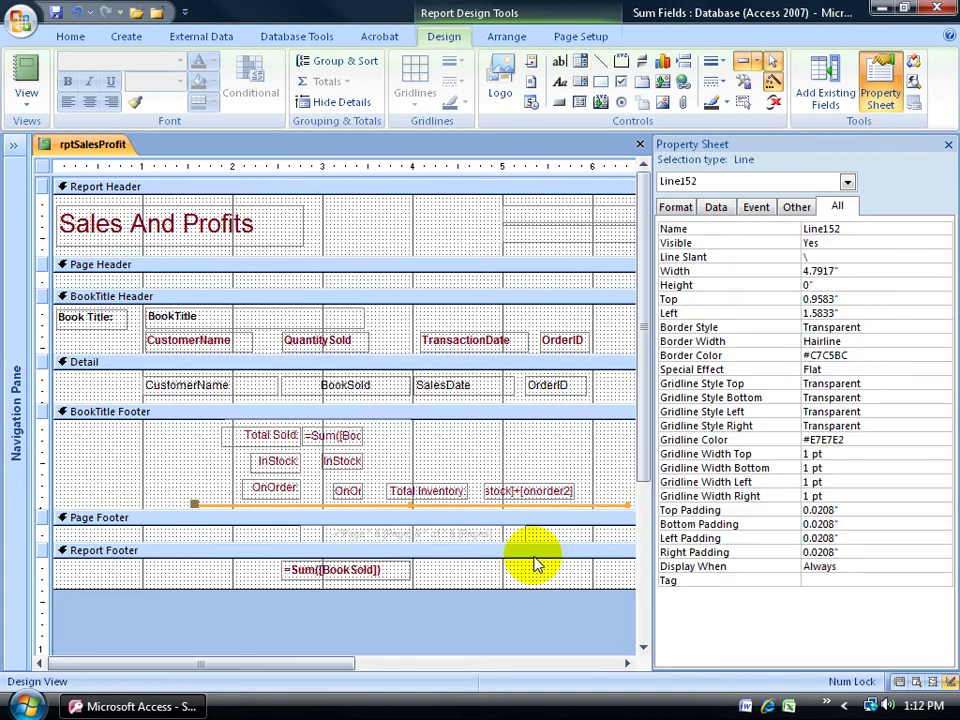
pyautogui.click(514, 455)
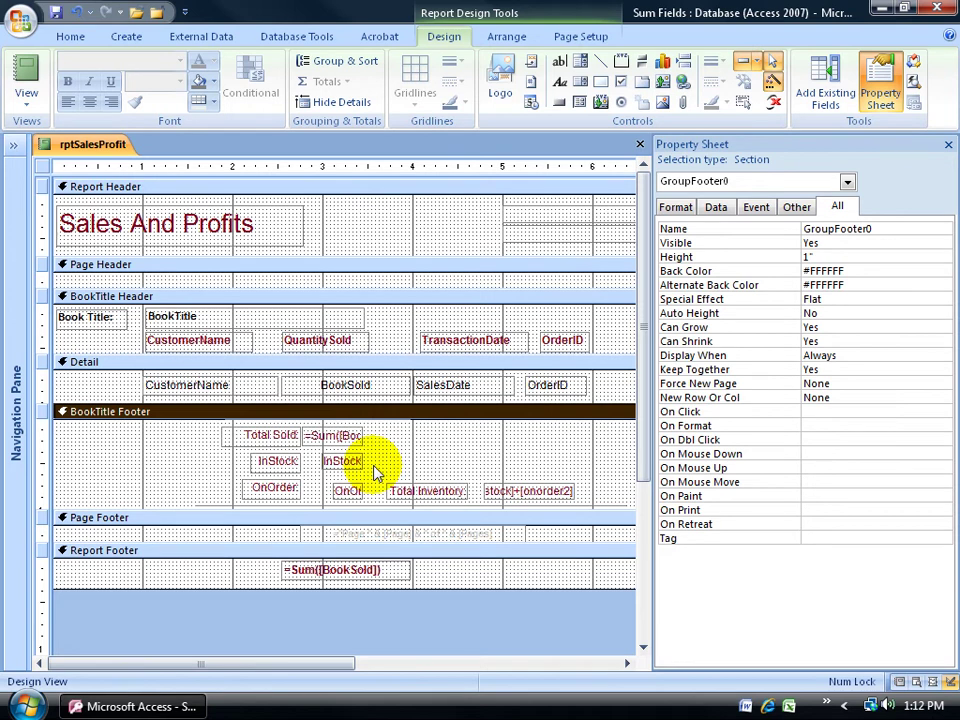
pyautogui.click(273, 487)
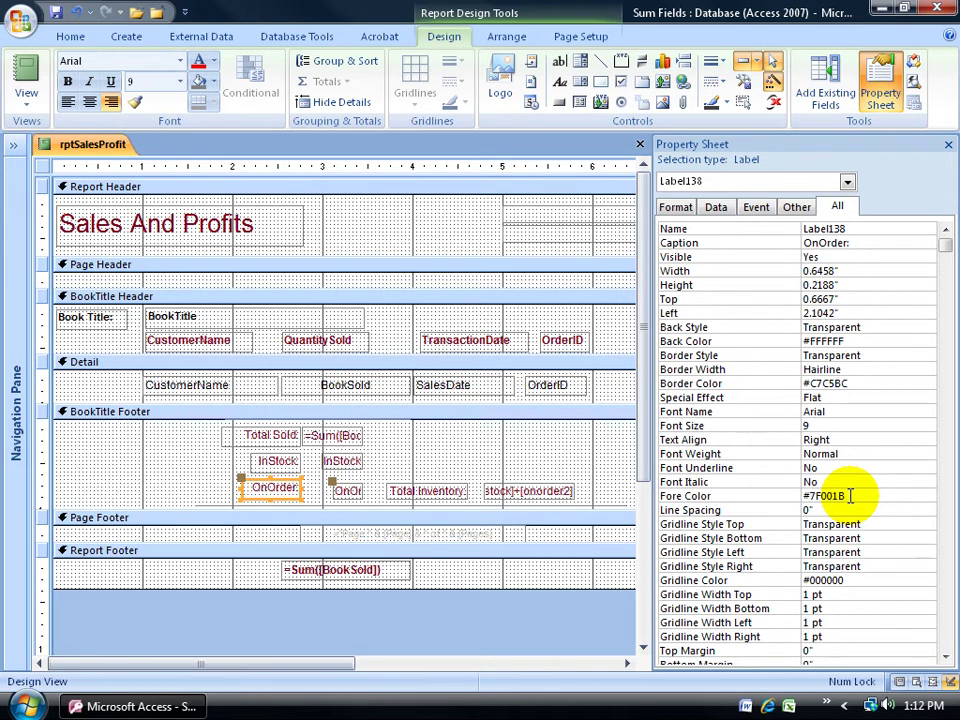
pyautogui.moveTo(850, 495); pyautogui.dragTo(826, 478)
pyautogui.hotkey('ctrl', 'c')
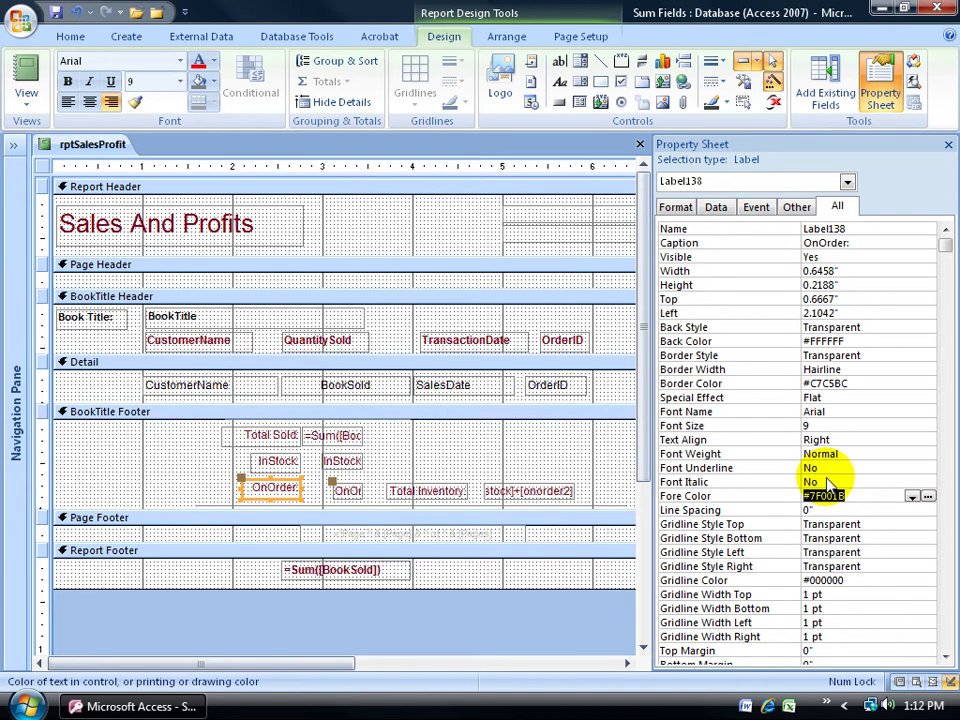
pyautogui.click(391, 506)
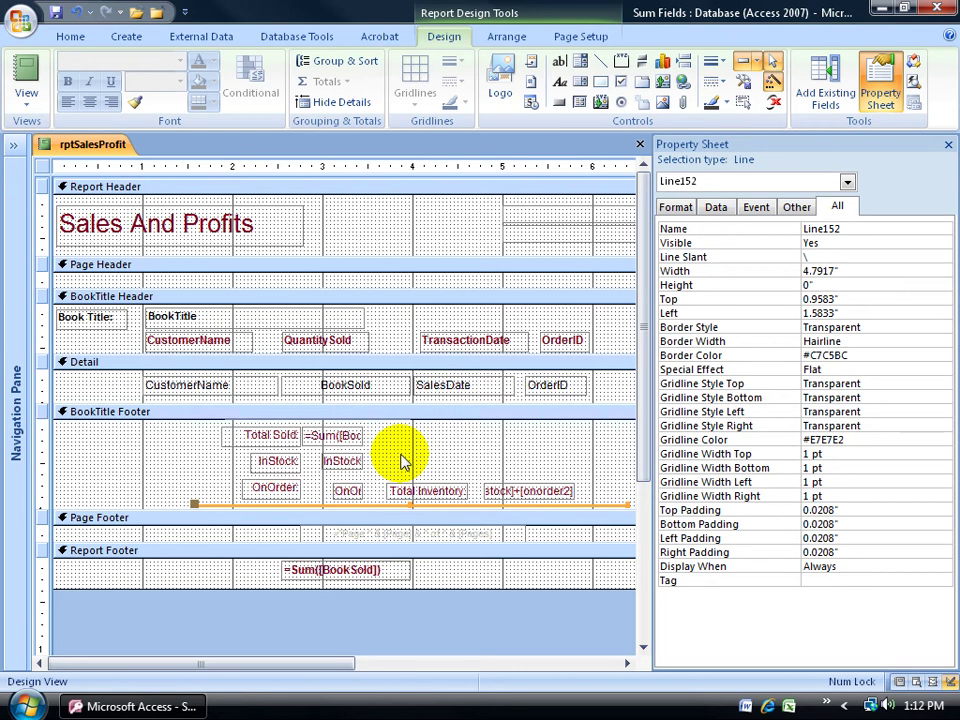
pyautogui.click(401, 460)
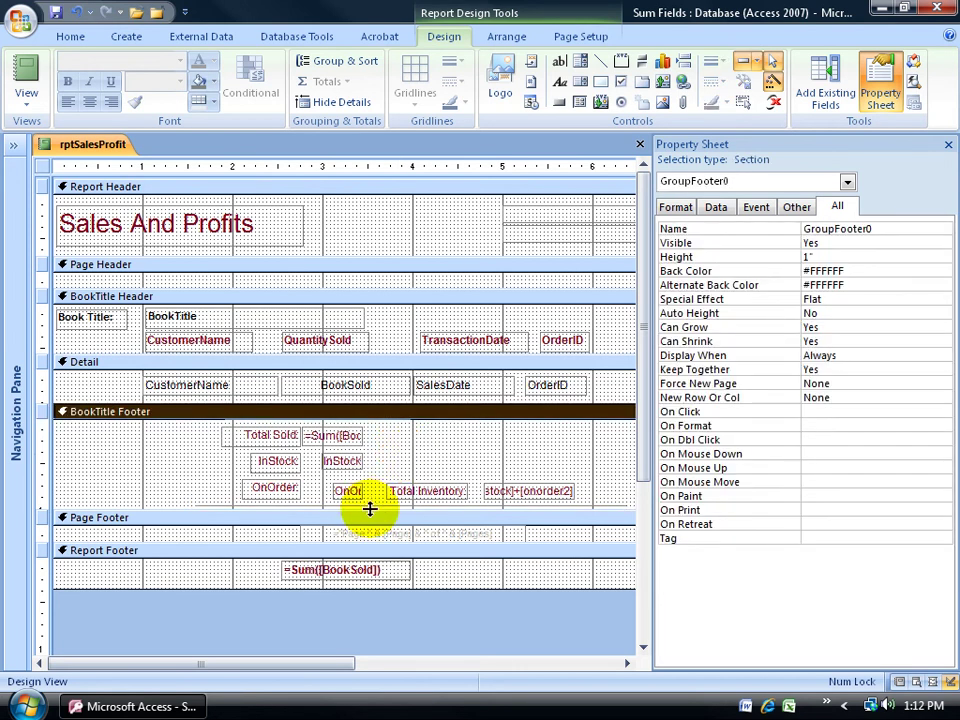
pyautogui.click(848, 182)
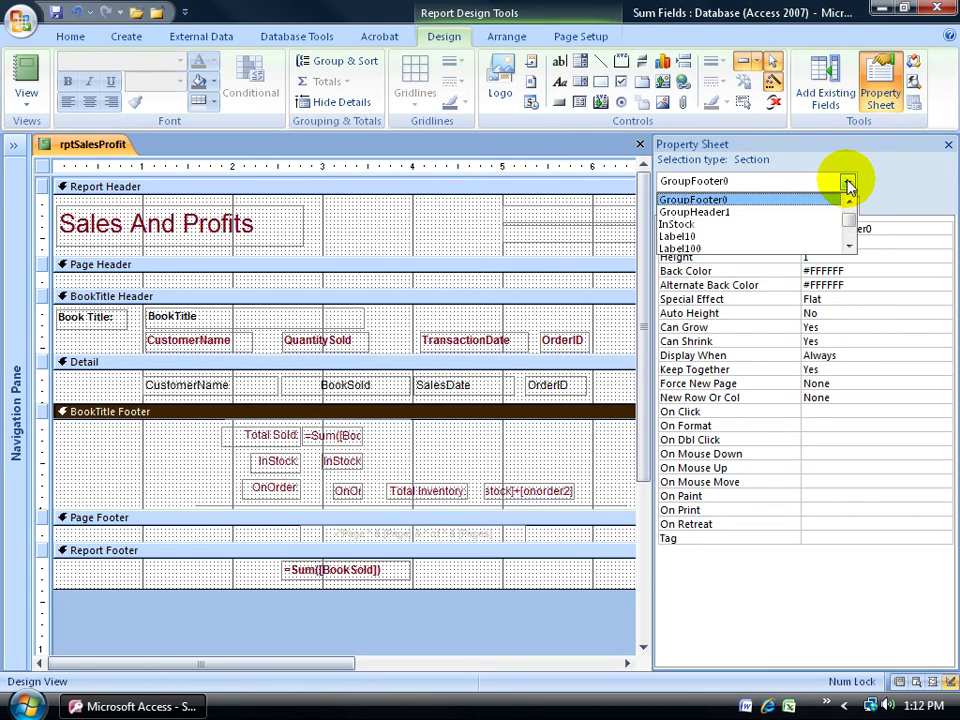
pyautogui.moveTo(850, 222); pyautogui.dragTo(852, 229)
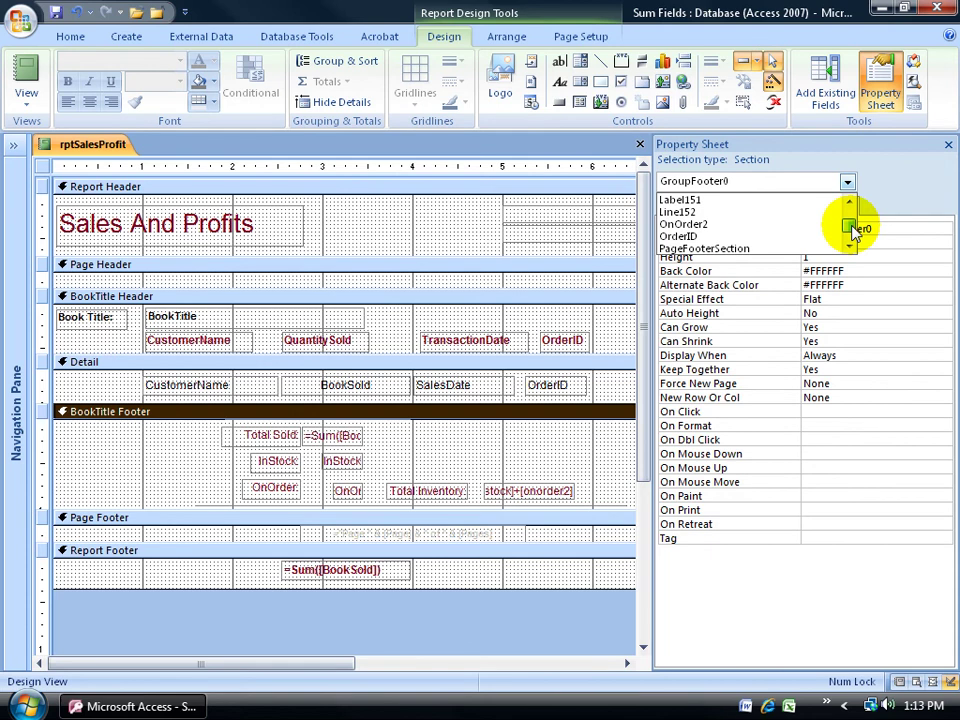
pyautogui.click(720, 212)
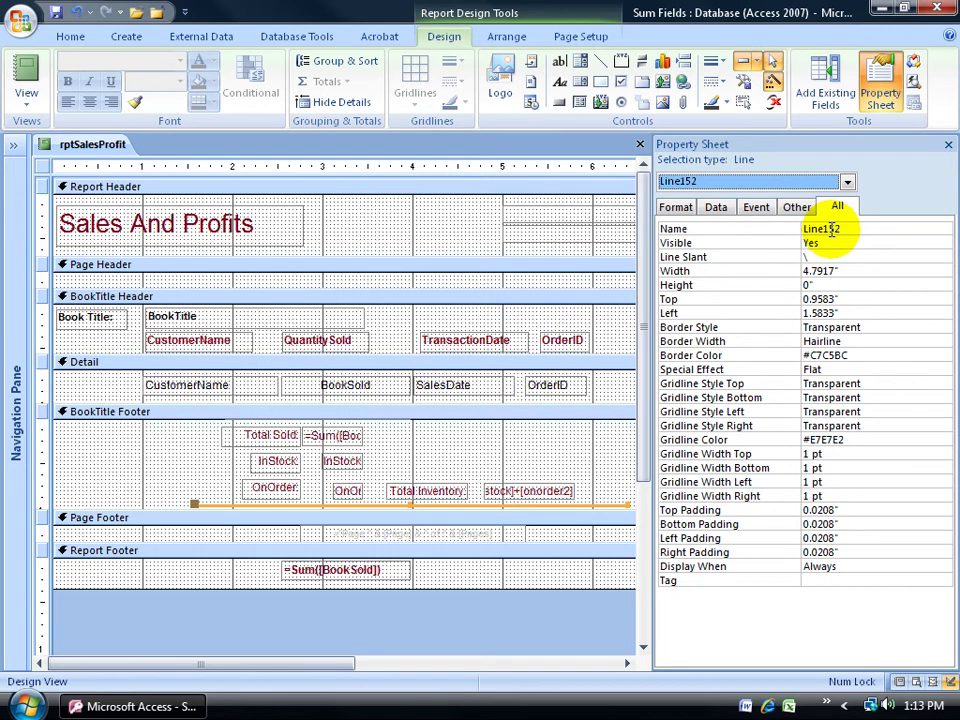
# - Give Line152 border colour #7F001B, which also makes its border style Solid
pyautogui.click(449, 509)
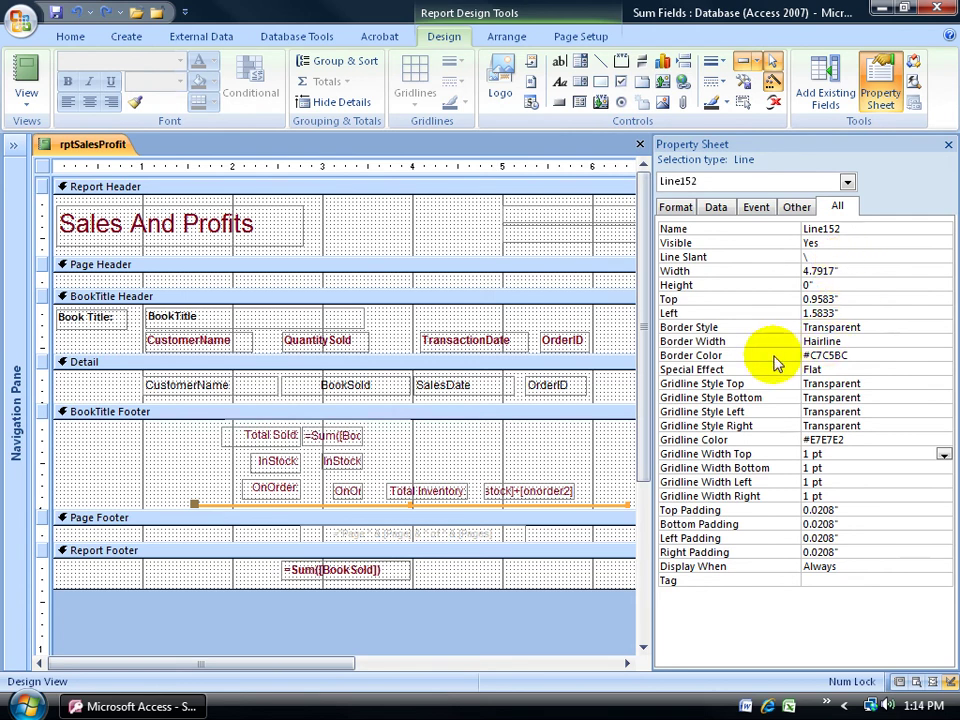
pyautogui.click(845, 354)
pyautogui.doubleClick(845, 354)
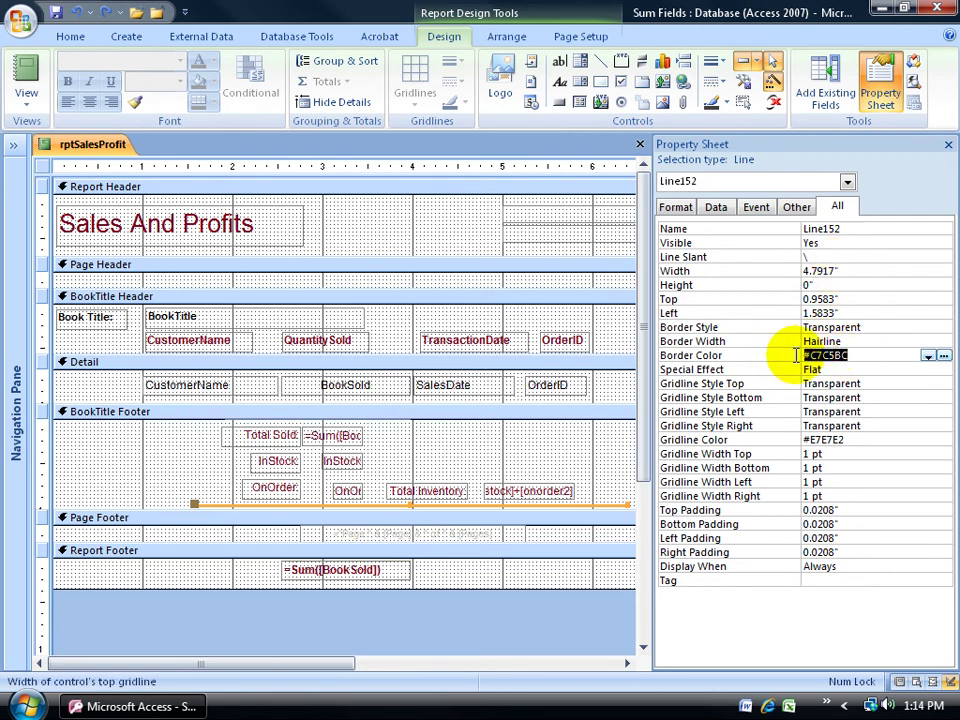
pyautogui.hotkey('ctrl', 'v')
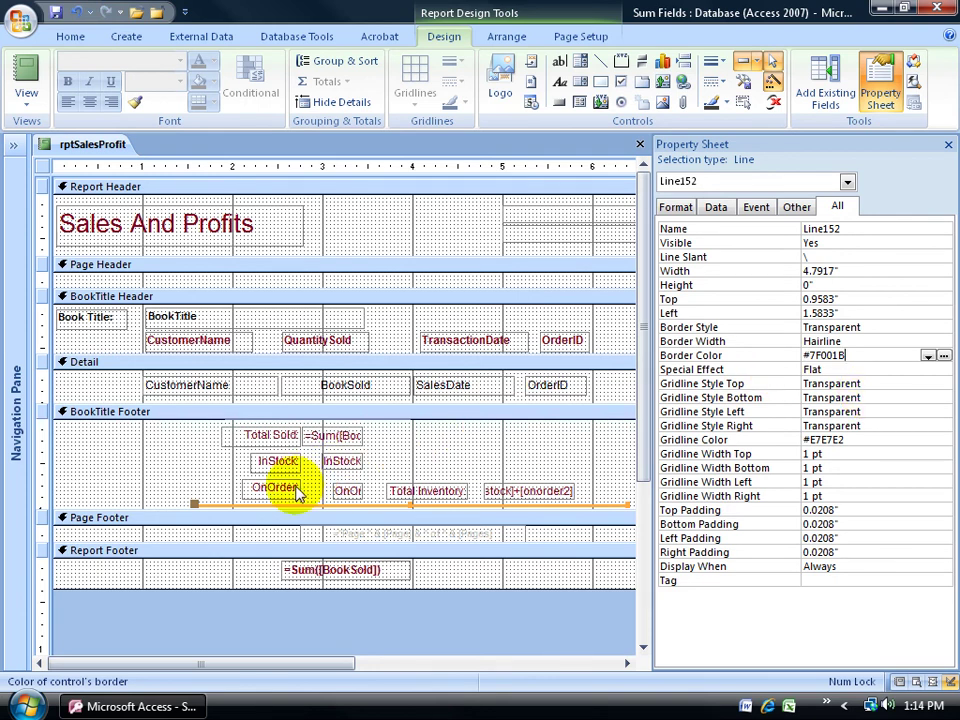
pyautogui.press('Return')
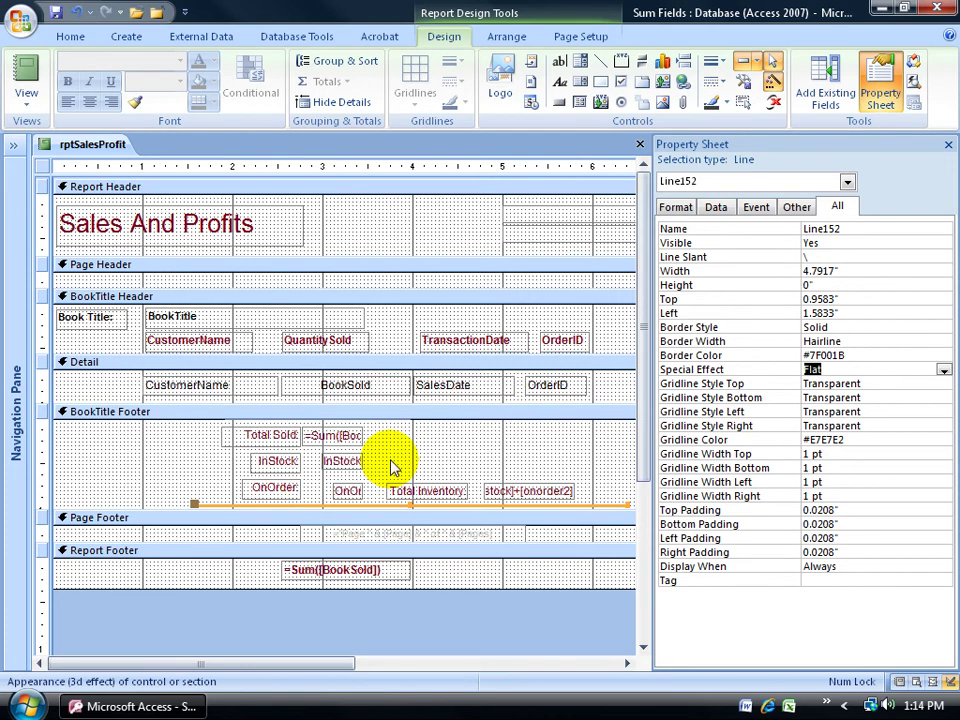
pyautogui.click(438, 455)
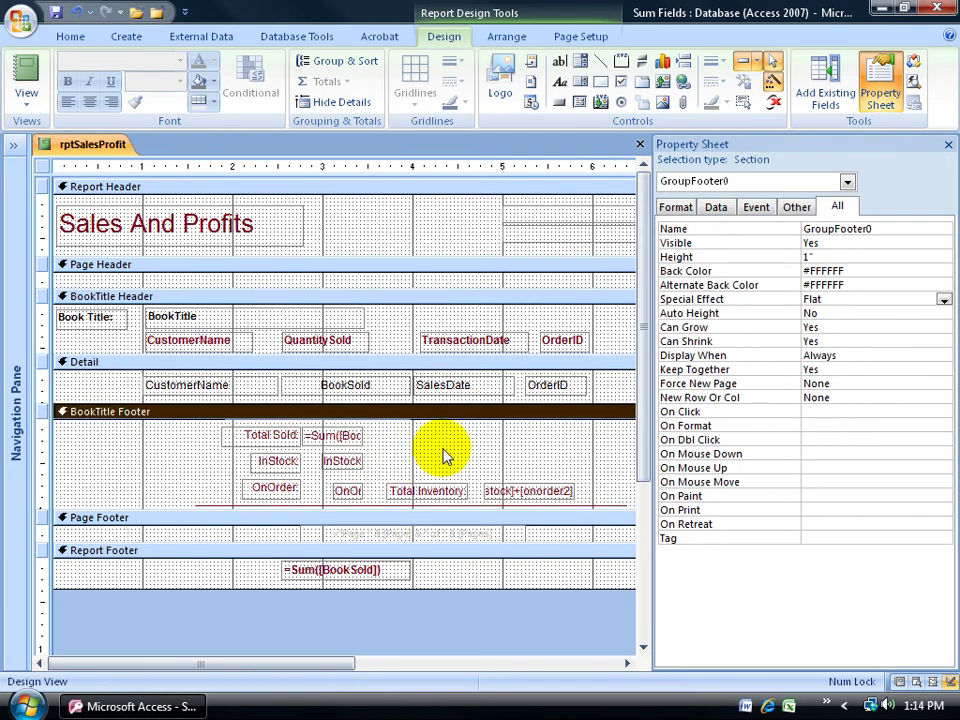
# - Give separator line Line152 in the BookTitle footer a dashed style and 2 pt thickness
pyautogui.click(381, 505)
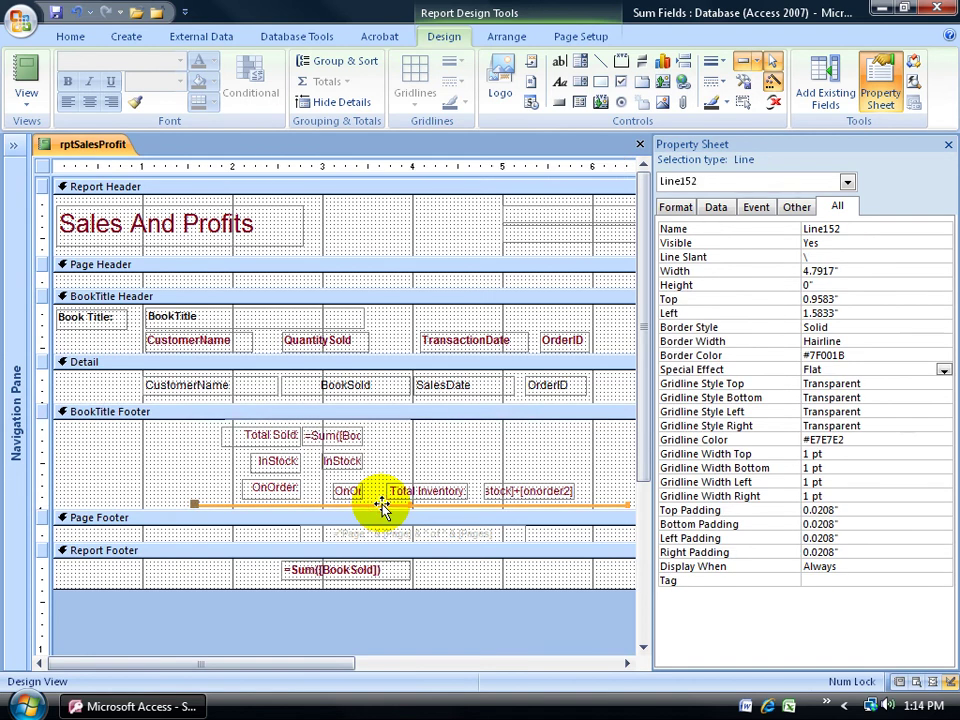
pyautogui.click(725, 102)
pyautogui.click(688, 126)
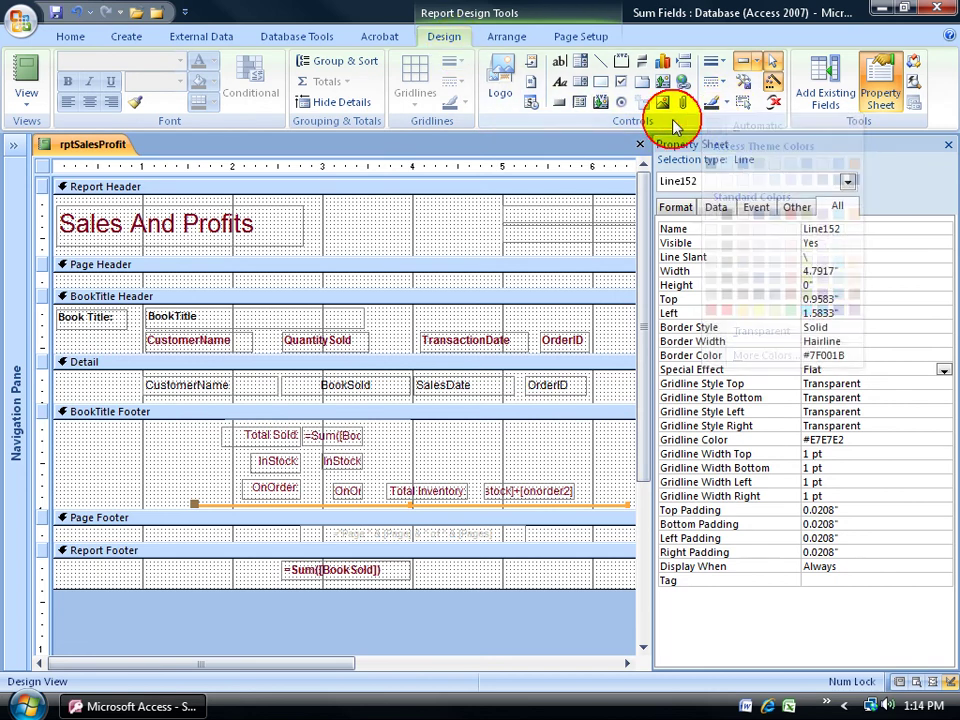
pyautogui.click(720, 82)
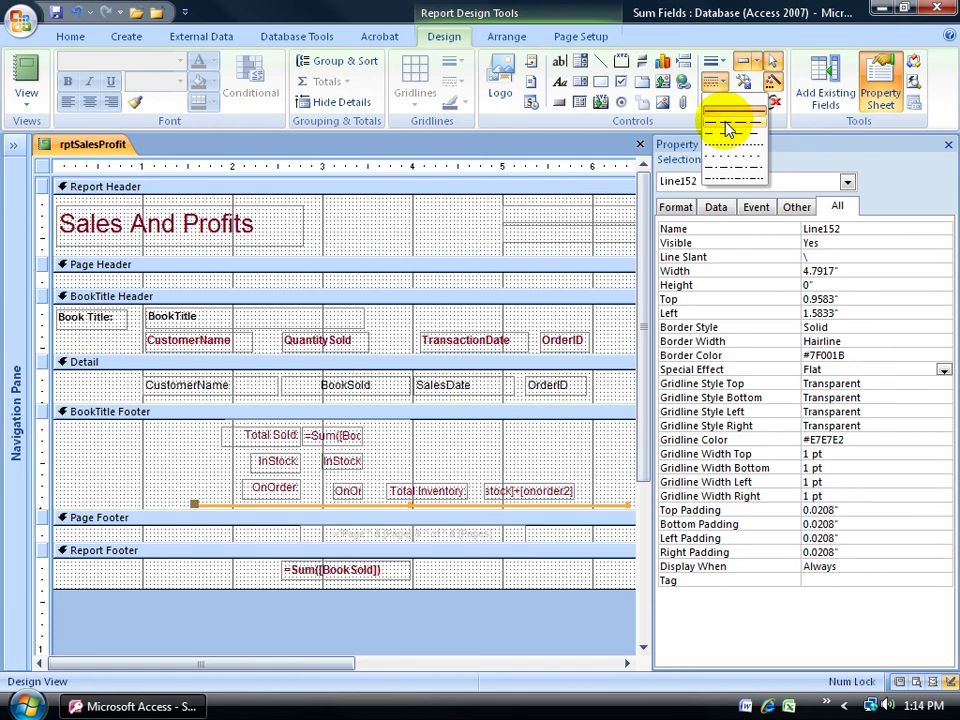
pyautogui.click(723, 121)
pyautogui.click(723, 64)
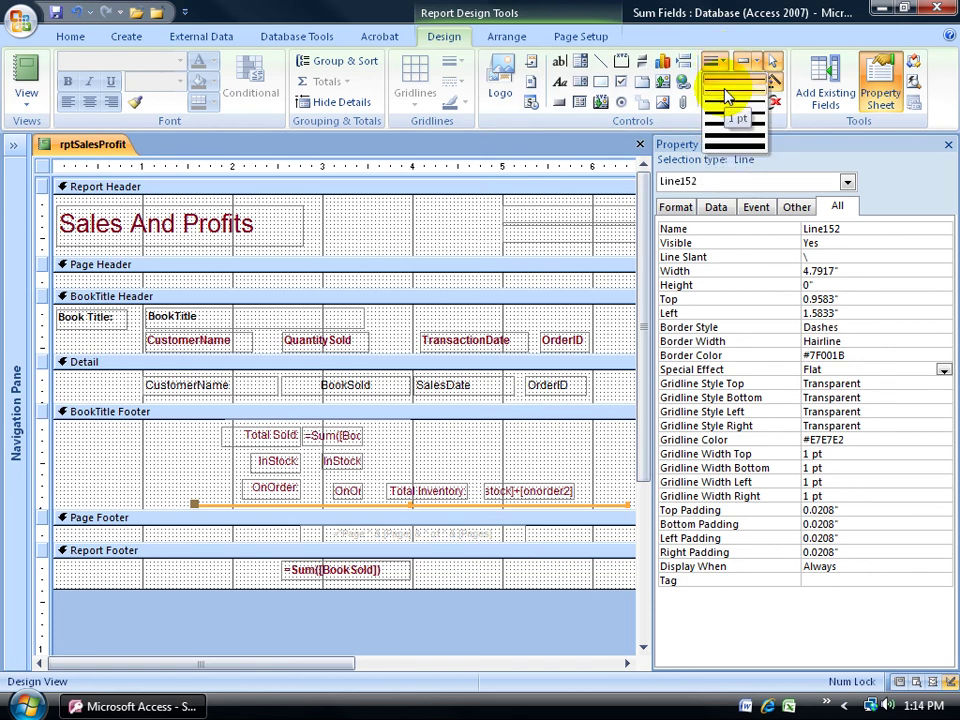
pyautogui.click(724, 107)
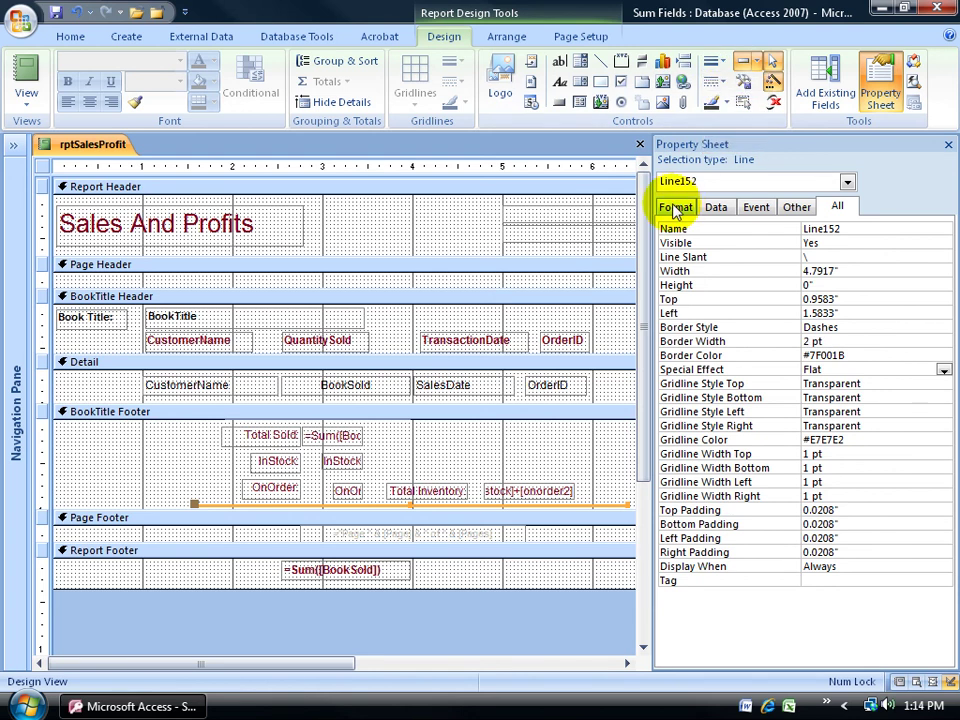
pyautogui.click(531, 444)
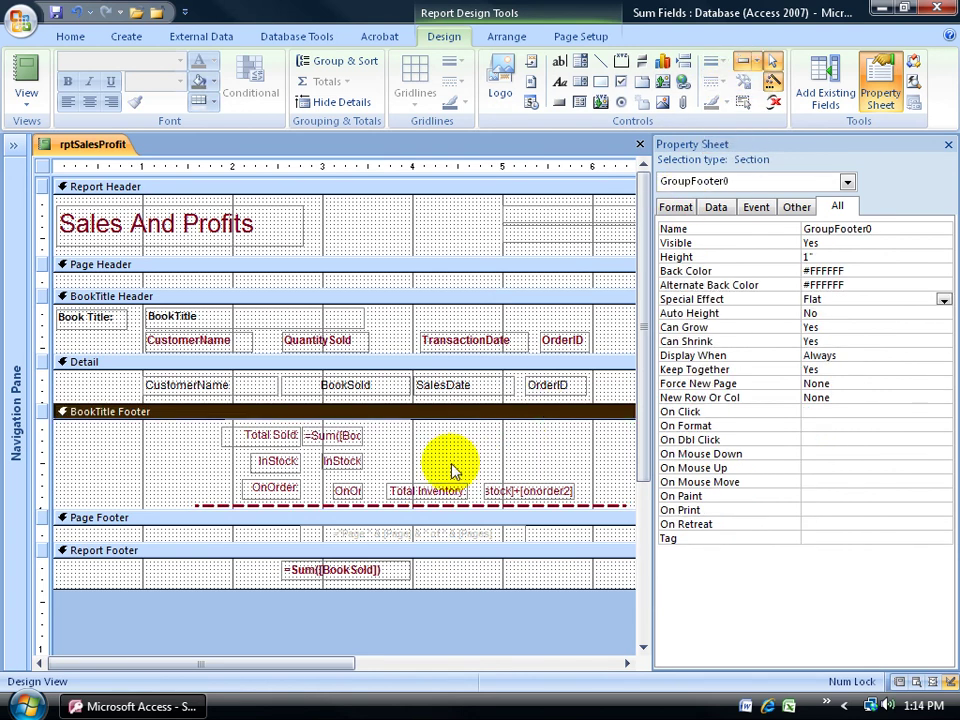
# - Open rptSalesProfit in Print Preview to check the dashed line under Total Inventory
pyautogui.rightClick(100, 148)
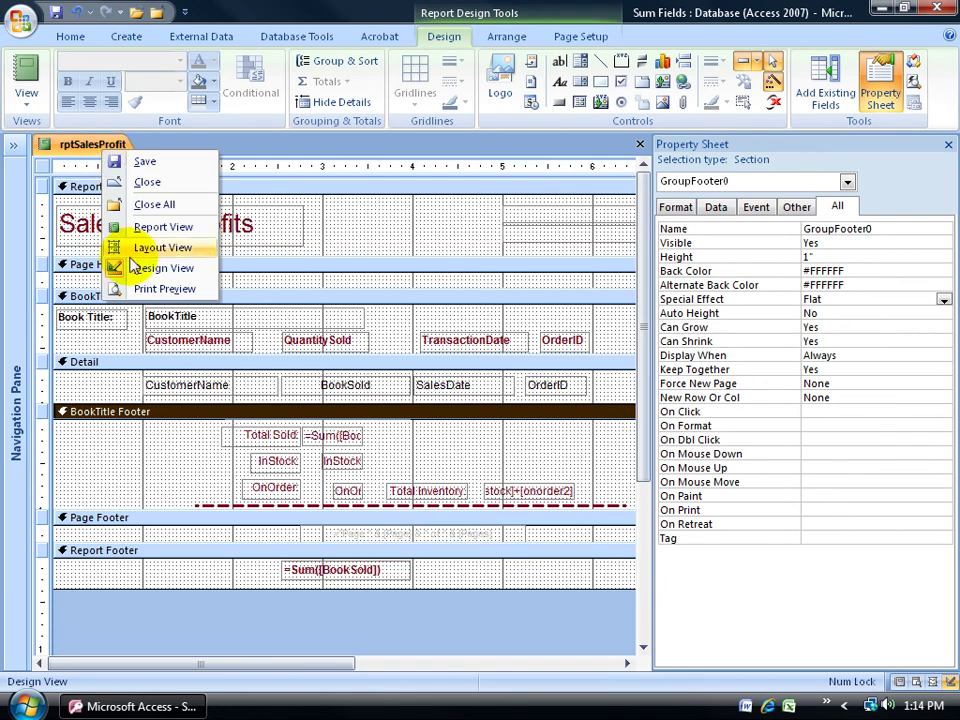
pyautogui.click(134, 292)
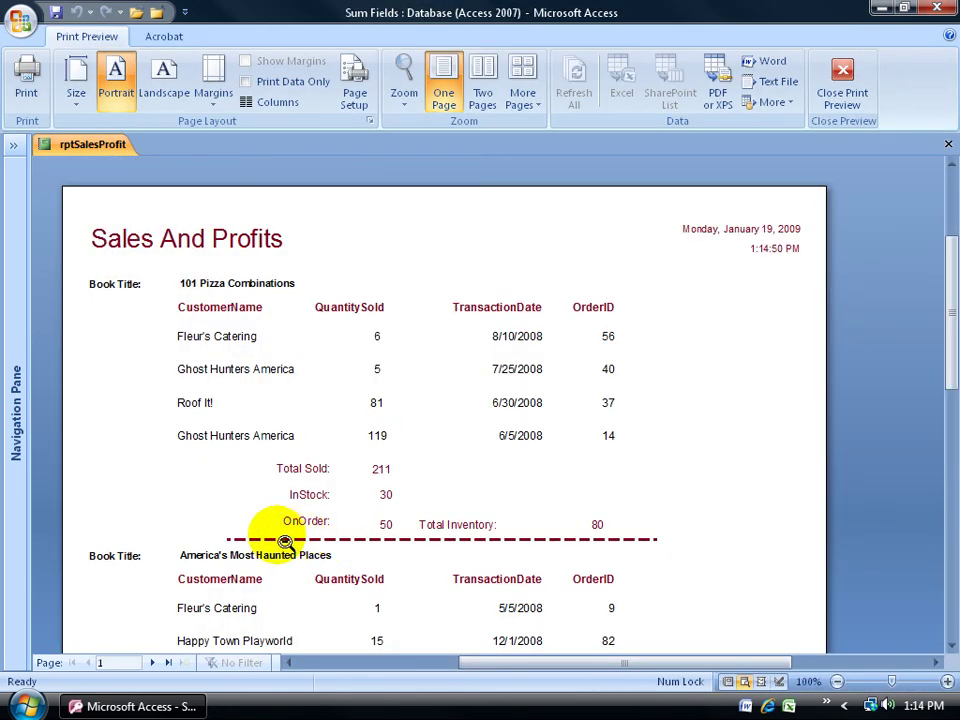